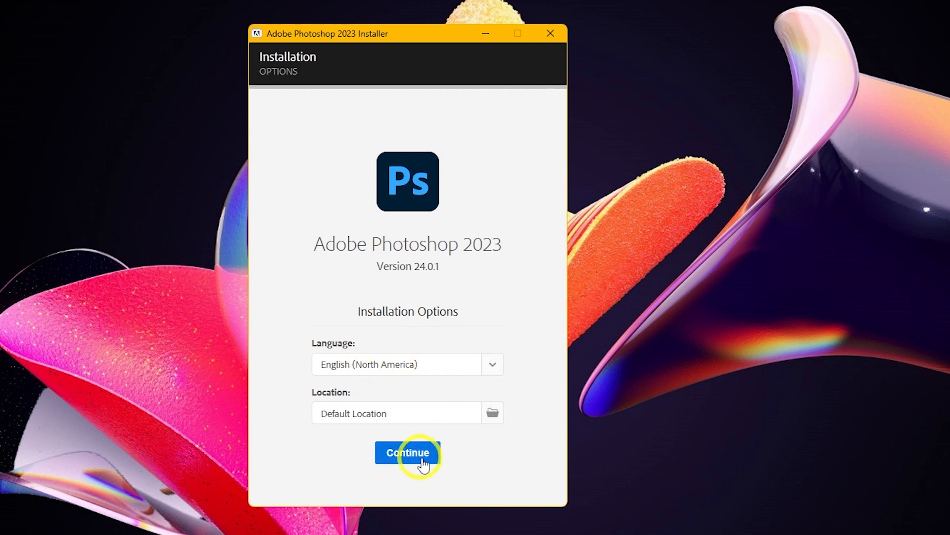
Step: Set the installer language to English (International), keep the default location, and start the Photoshop 2023 installation
{"action": "left_click", "coordinate": [492, 365]}
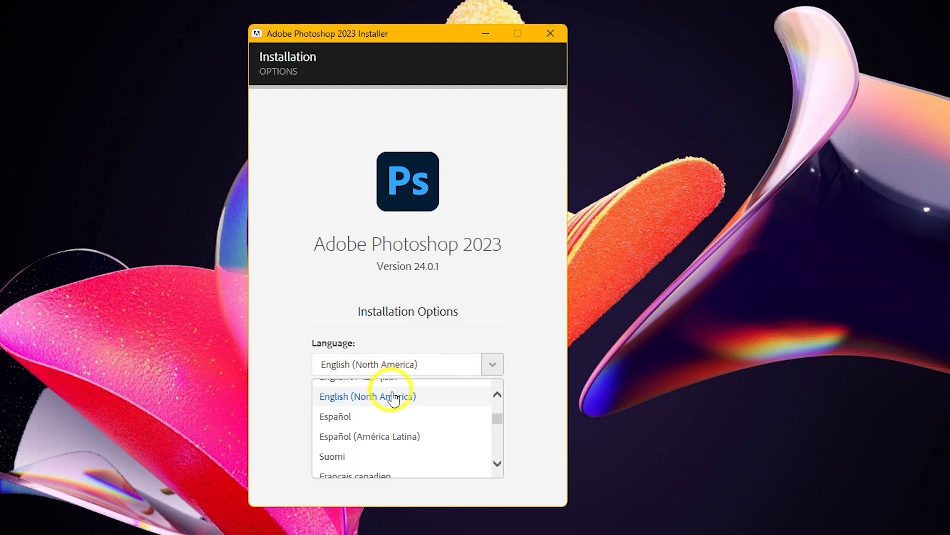
{"action": "scroll", "coordinate": [393, 418], "scroll_direction": "up", "scroll_amount": 3}
{"action": "left_click", "coordinate": [342, 402]}
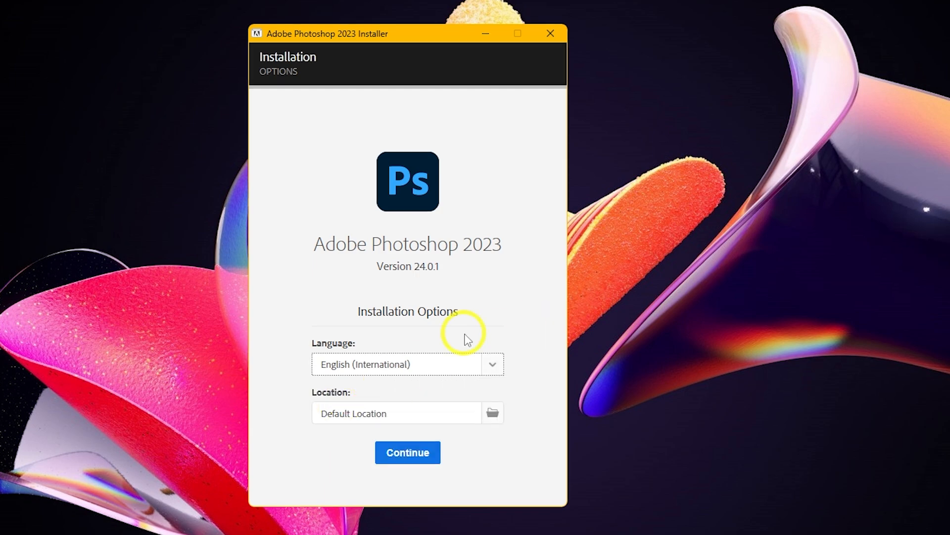
{"action": "left_click", "coordinate": [414, 453]}
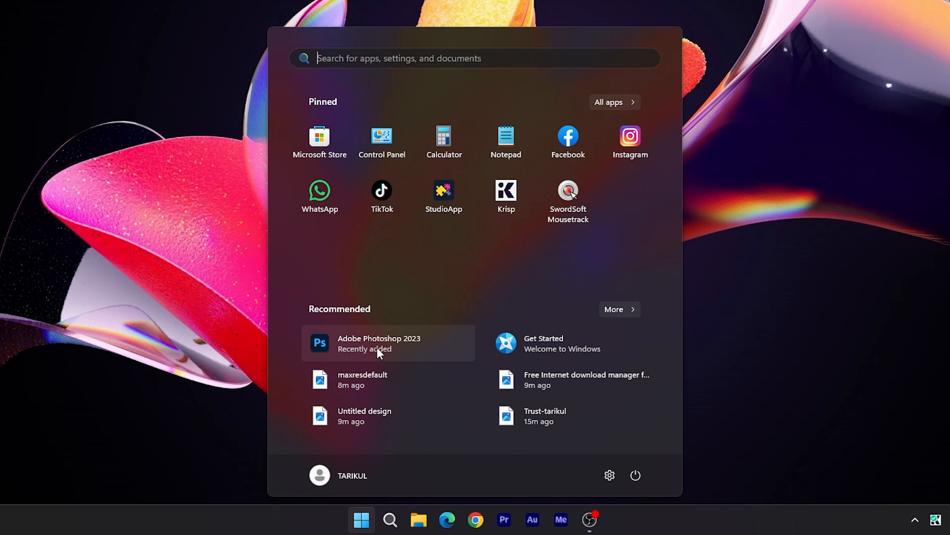
Step: Pin Adobe Photoshop 2023 to the taskbar and move its icon beside the Premiere Pro icon
{"action": "right_click", "coordinate": [378, 346]}
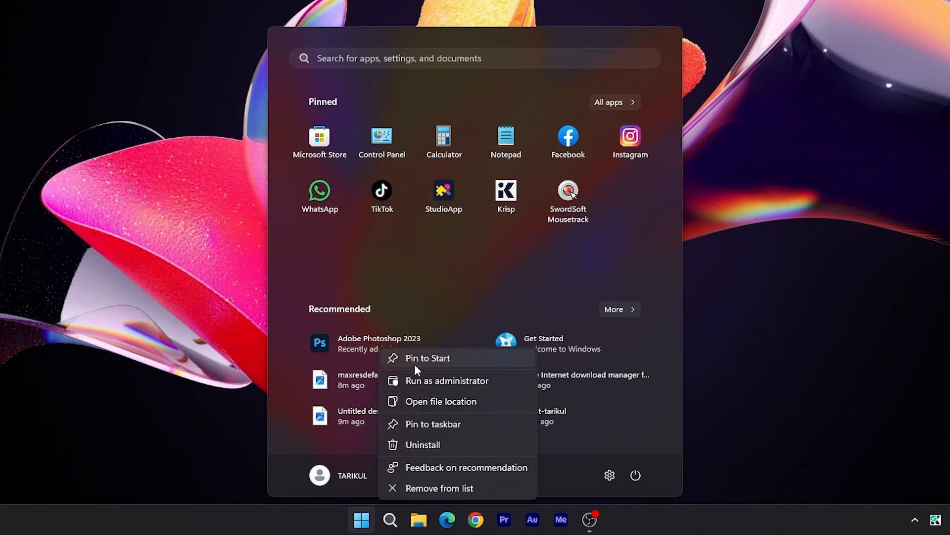
{"action": "left_click", "coordinate": [429, 422]}
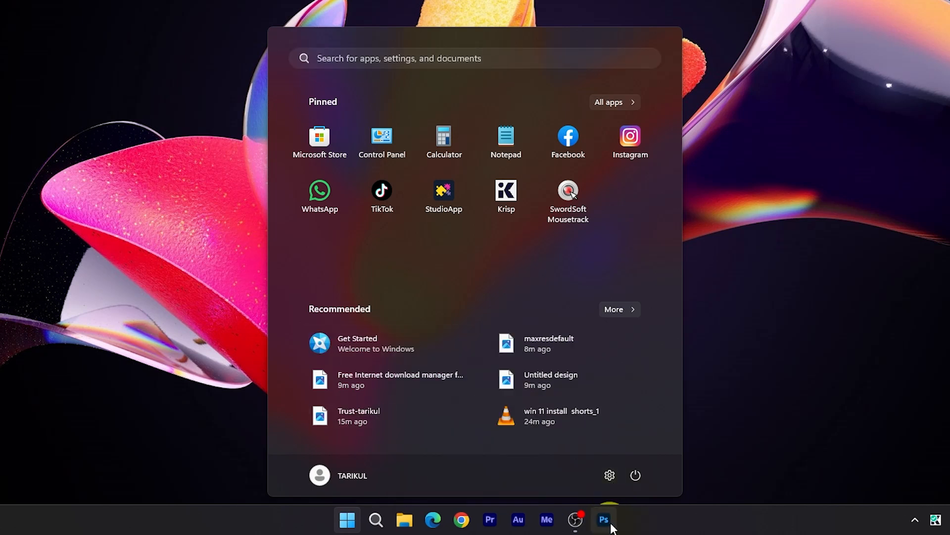
{"action": "left_click_drag", "start_coordinate": [604, 519], "coordinate": [497, 531]}
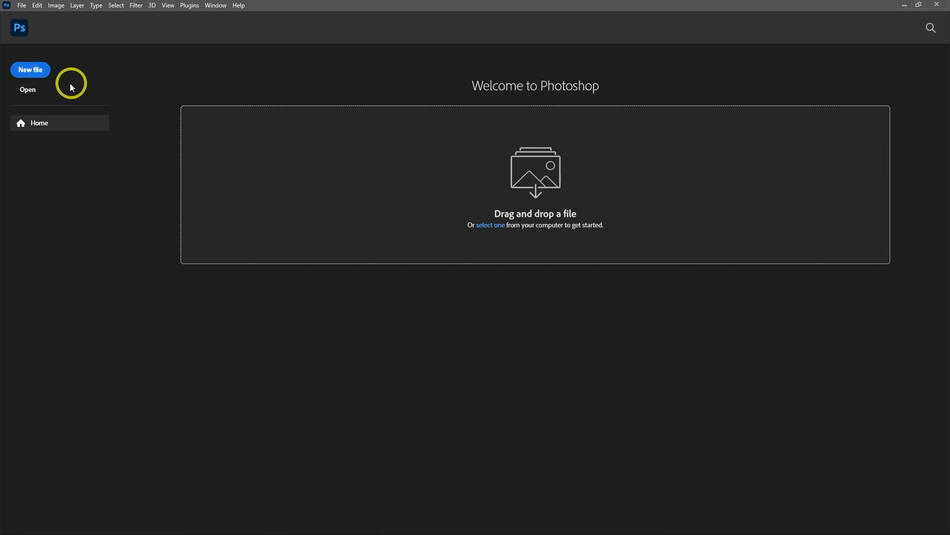
Step: Create a new document at the Default Photoshop Size with its dimensions expressed in pixels
{"action": "left_click", "coordinate": [38, 71]}
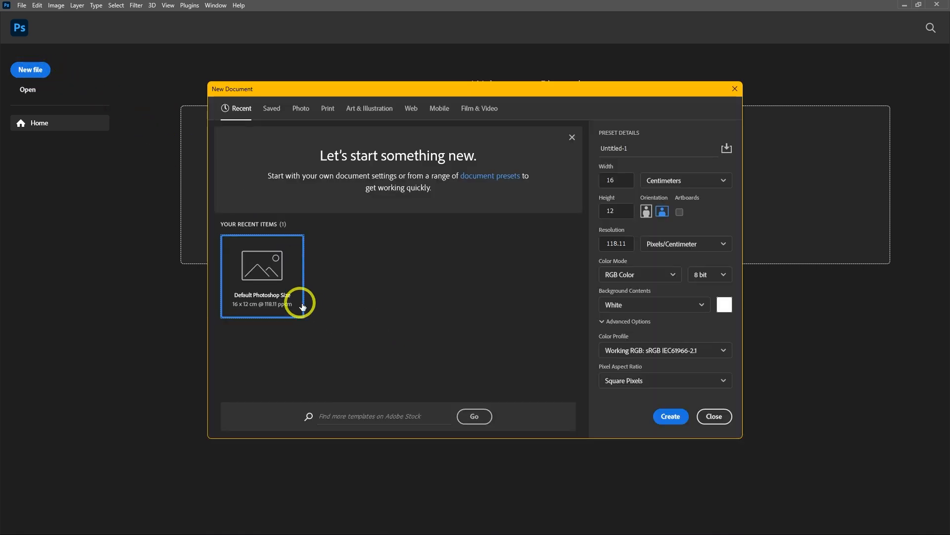
{"action": "left_click", "coordinate": [668, 181]}
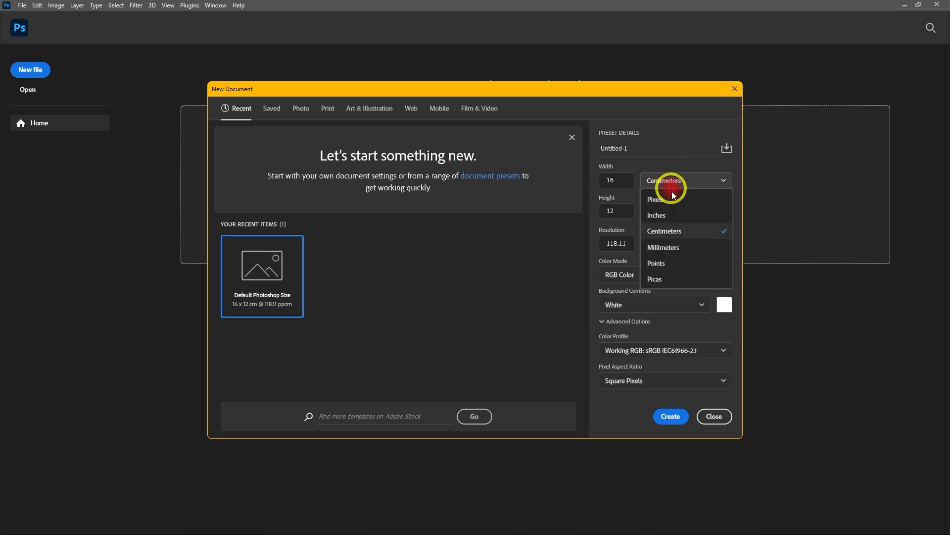
{"action": "left_click", "coordinate": [670, 184]}
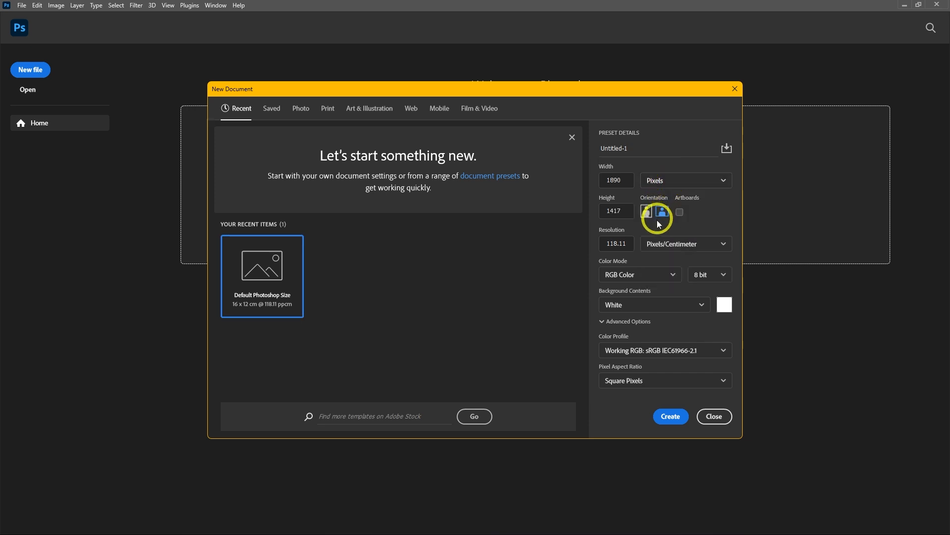
{"action": "left_click", "coordinate": [671, 417]}
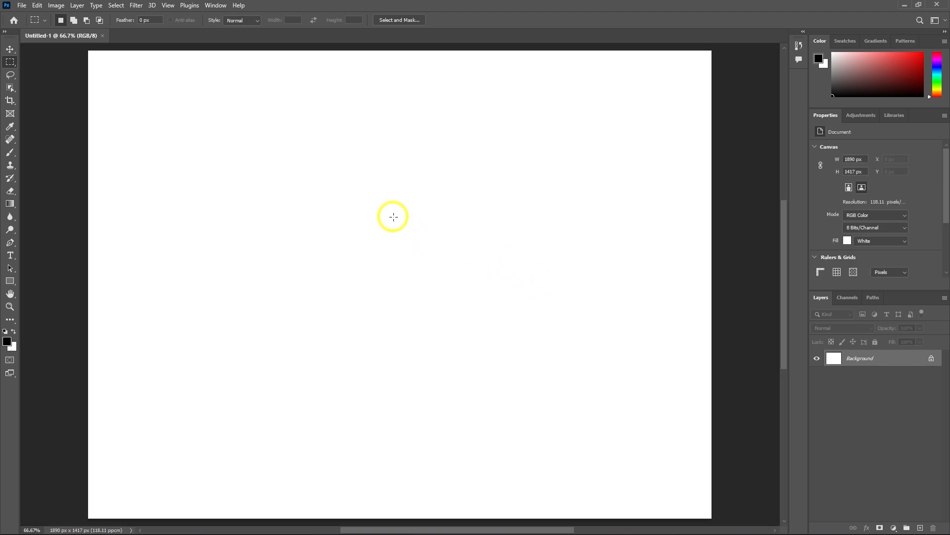
Step: Examine how the blank canvas moves vertically when scrolling in the document window
{"action": "scroll", "coordinate": [387, 142], "scroll_direction": "up", "scroll_amount": 1}
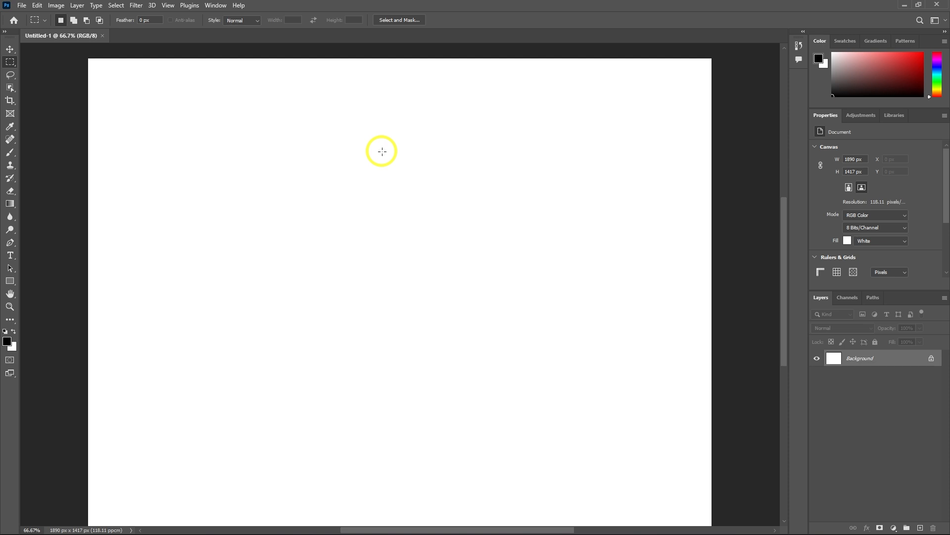
{"action": "scroll", "coordinate": [382, 151], "scroll_direction": "down", "scroll_amount": 2}
{"action": "scroll", "coordinate": [382, 151], "scroll_direction": "up", "scroll_amount": 2}
{"action": "scroll", "coordinate": [382, 152], "scroll_direction": "down", "scroll_amount": 1}
{"action": "scroll", "coordinate": [382, 151], "scroll_direction": "up", "scroll_amount": 1}
{"action": "scroll", "coordinate": [383, 152], "scroll_direction": "down", "scroll_amount": 3}
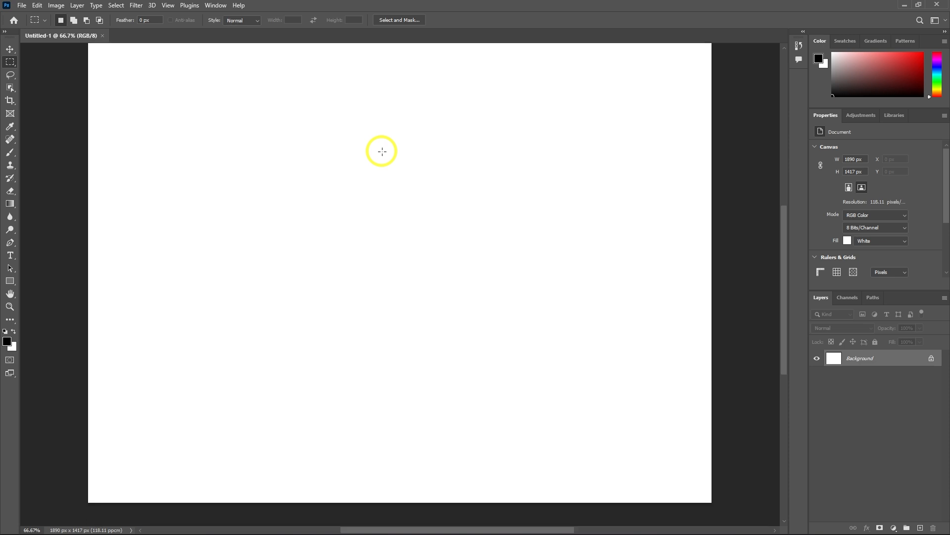
{"action": "scroll", "coordinate": [382, 151], "scroll_direction": "up", "scroll_amount": 2}
{"action": "scroll", "coordinate": [382, 152], "scroll_direction": "up", "scroll_amount": 1}
{"action": "scroll", "coordinate": [382, 152], "scroll_direction": "down", "scroll_amount": 1}
{"action": "scroll", "coordinate": [382, 153], "scroll_direction": "up", "scroll_amount": 2}
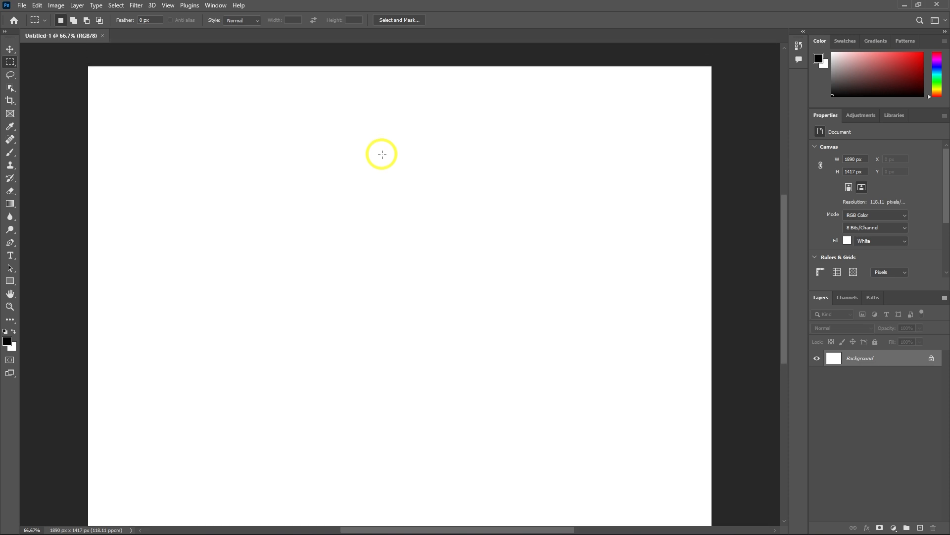
{"action": "scroll", "coordinate": [382, 154], "scroll_direction": "down", "scroll_amount": 3}
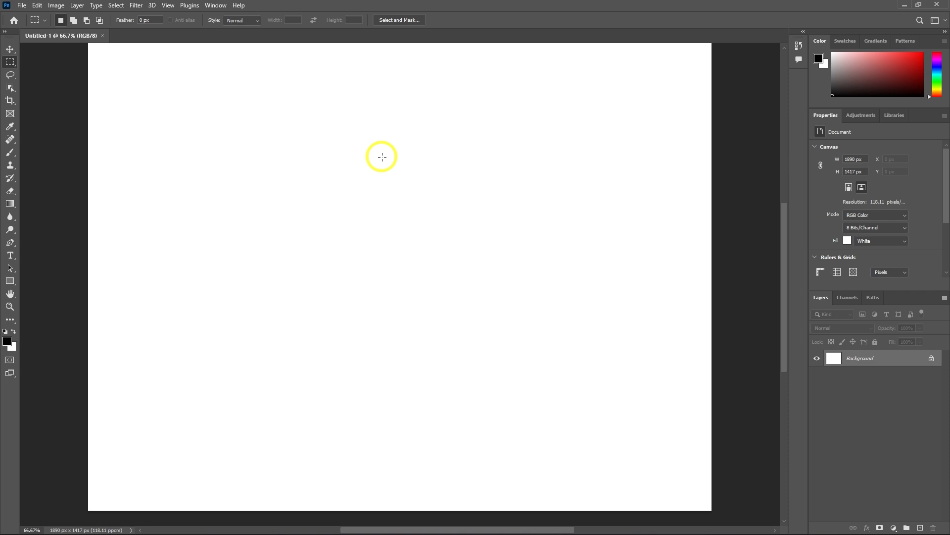
Step: Zoom the blank canvas out to about 45.5% and check how it scrolls at that magnification
{"action": "key", "text": "alt"}
{"action": "scroll", "coordinate": [382, 157], "scroll_direction": "down", "scroll_amount": 2}
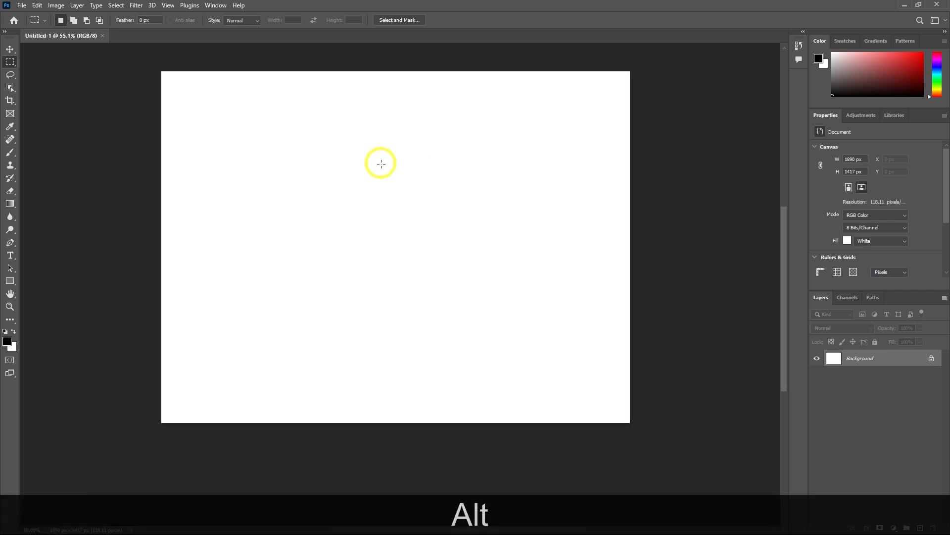
{"action": "scroll", "coordinate": [380, 161], "scroll_direction": "up", "scroll_amount": 1}
{"action": "scroll", "coordinate": [381, 163], "scroll_direction": "down", "scroll_amount": 1}
{"action": "scroll", "coordinate": [381, 168], "scroll_direction": "down", "scroll_amount": 1}
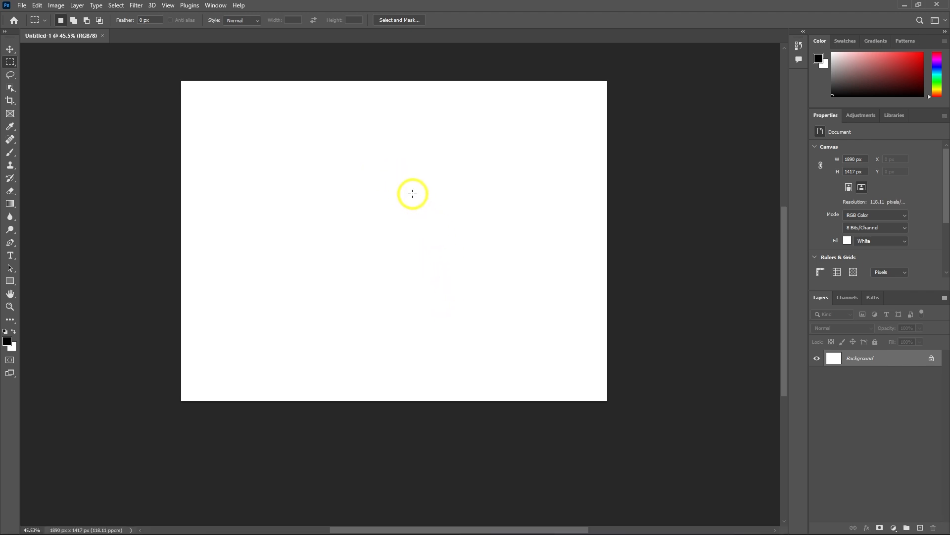
{"action": "scroll", "coordinate": [391, 162], "scroll_direction": "up", "scroll_amount": 1}
{"action": "scroll", "coordinate": [392, 162], "scroll_direction": "up", "scroll_amount": 1}
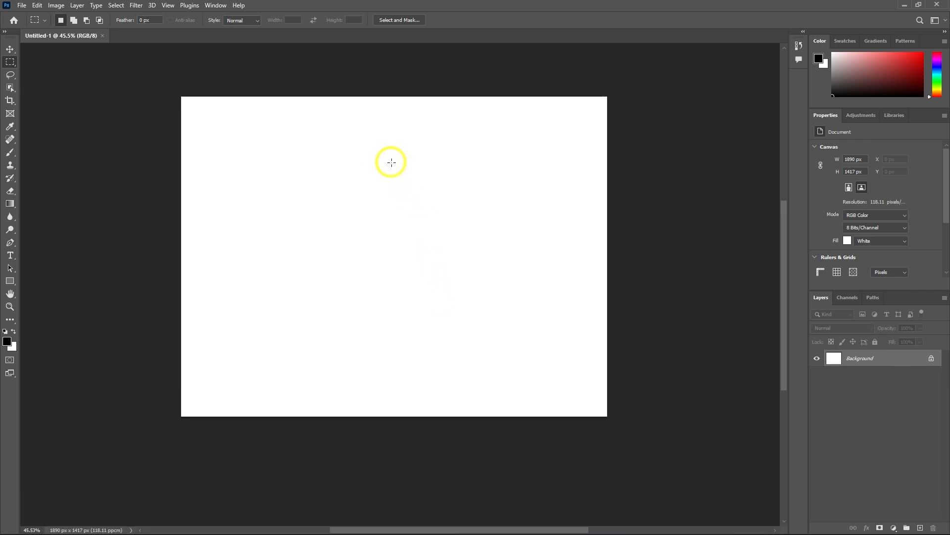
{"action": "scroll", "coordinate": [413, 187], "scroll_direction": "down", "scroll_amount": 1}
{"action": "scroll", "coordinate": [409, 190], "scroll_direction": "up", "scroll_amount": 2}
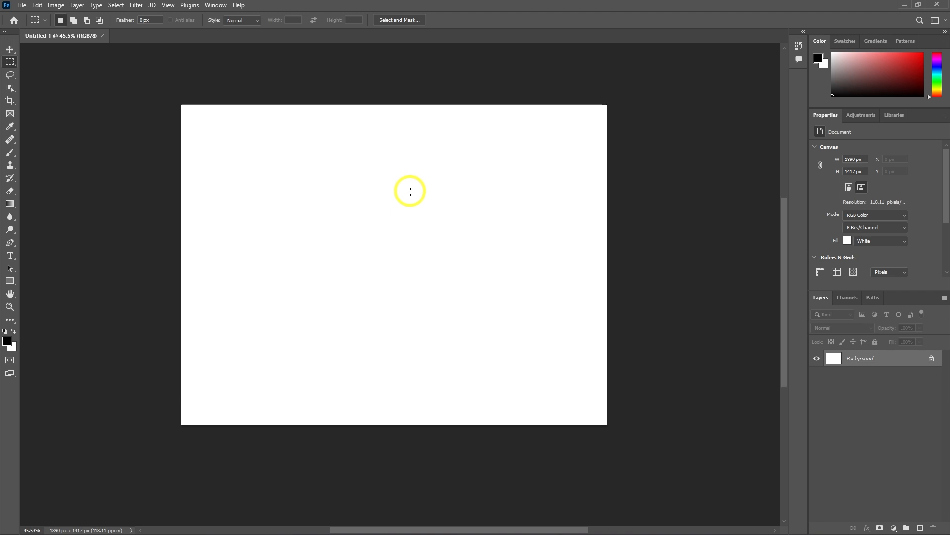
{"action": "scroll", "coordinate": [411, 188], "scroll_direction": "down", "scroll_amount": 1}
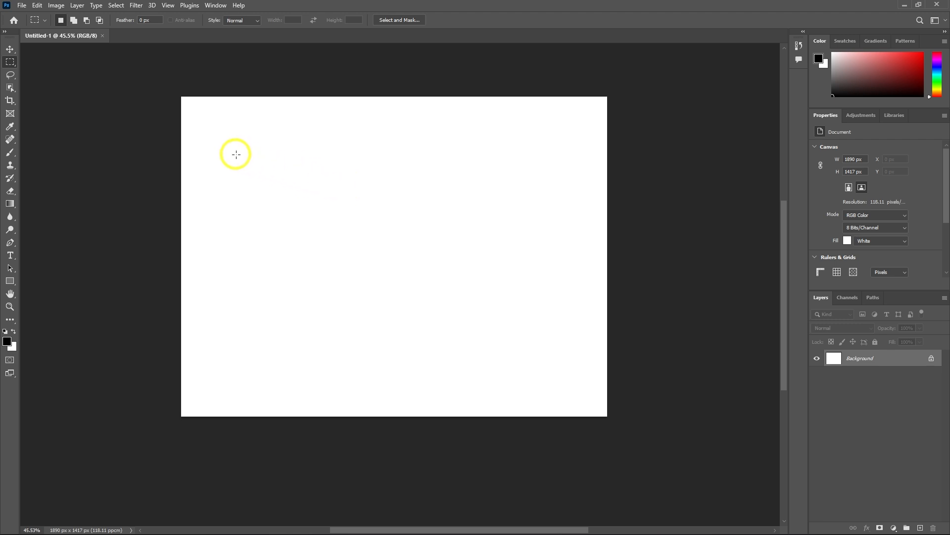
Step: Draw a black rectangle about 583 by 402 px in the canvas's upper-left area and round its corners to about 184 px
{"action": "key", "text": "u"}
{"action": "key", "text": "u"}
{"action": "left_click_drag", "start_coordinate": [241, 153], "coordinate": [372, 243]}
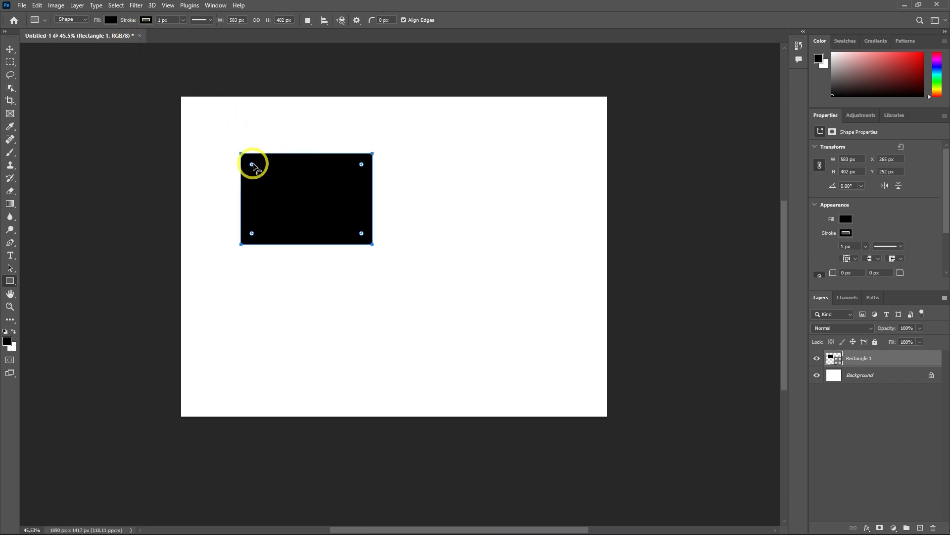
{"action": "left_click_drag", "start_coordinate": [253, 162], "coordinate": [282, 189]}
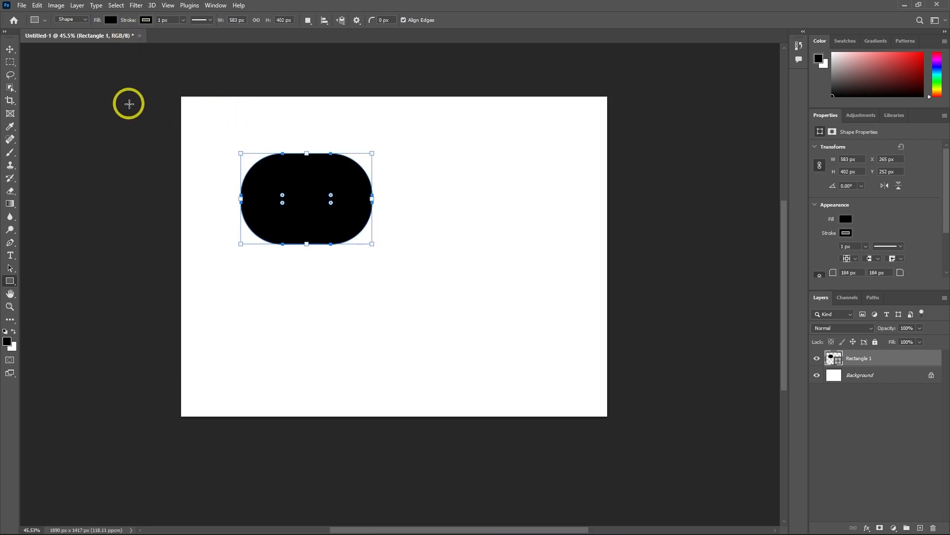
Step: Save the document to the Desktop as Untitled-1 in Photoshop format with Maximize Compatibility on and its dialog set to Don't show again, and close it
{"action": "key", "text": "ctrl+s"}
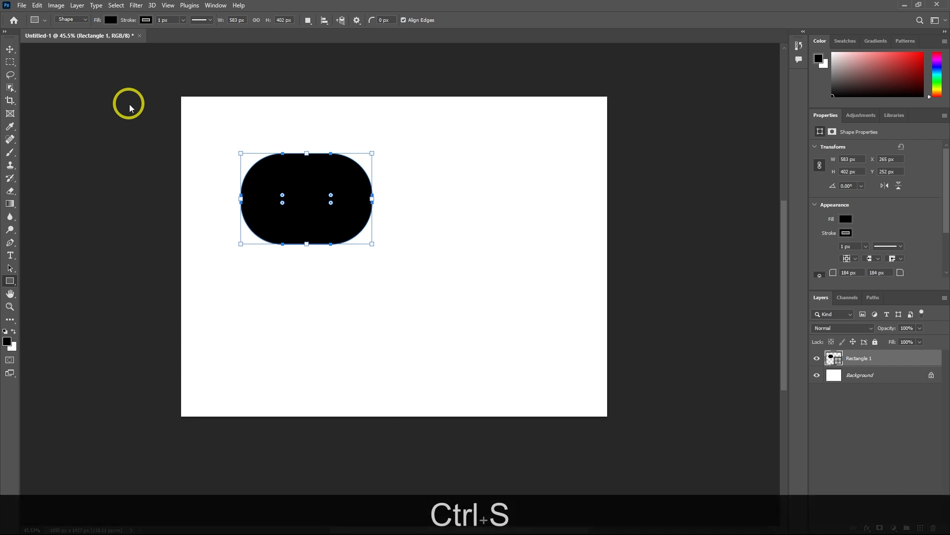
{"action": "left_click", "coordinate": [38, 117]}
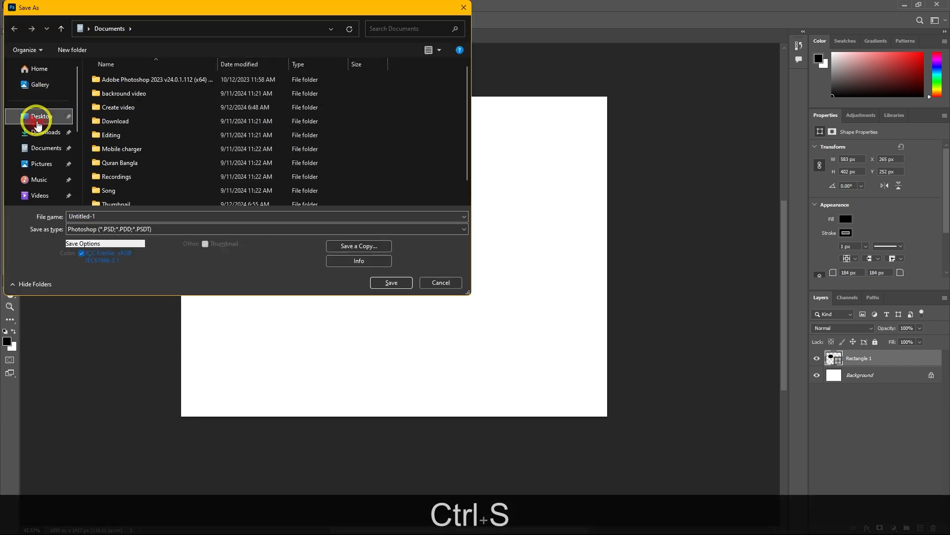
{"action": "left_click", "coordinate": [381, 285]}
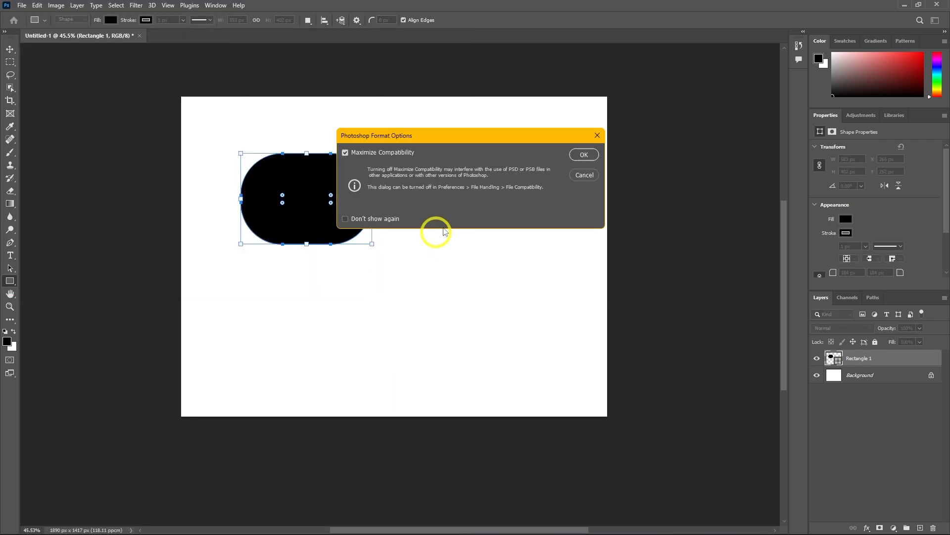
{"action": "left_click", "coordinate": [385, 218]}
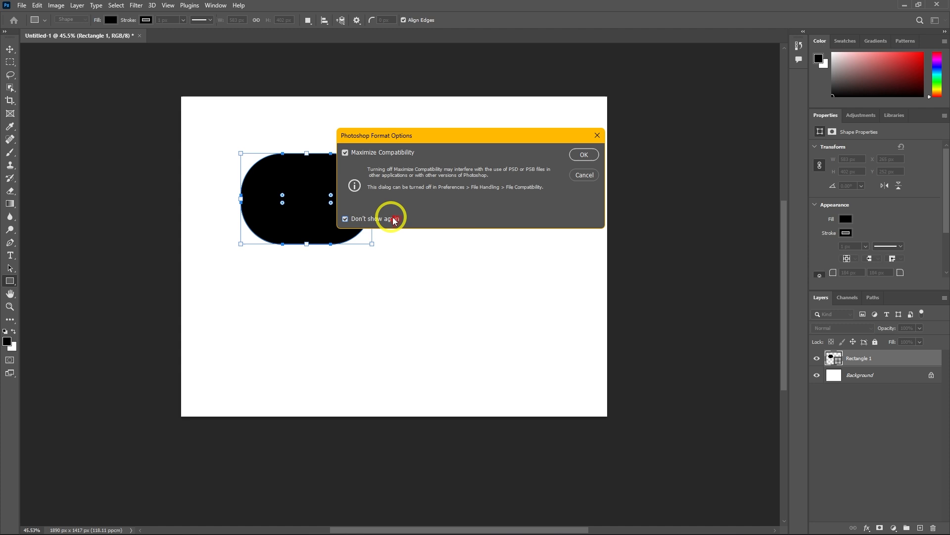
{"action": "left_click", "coordinate": [582, 154]}
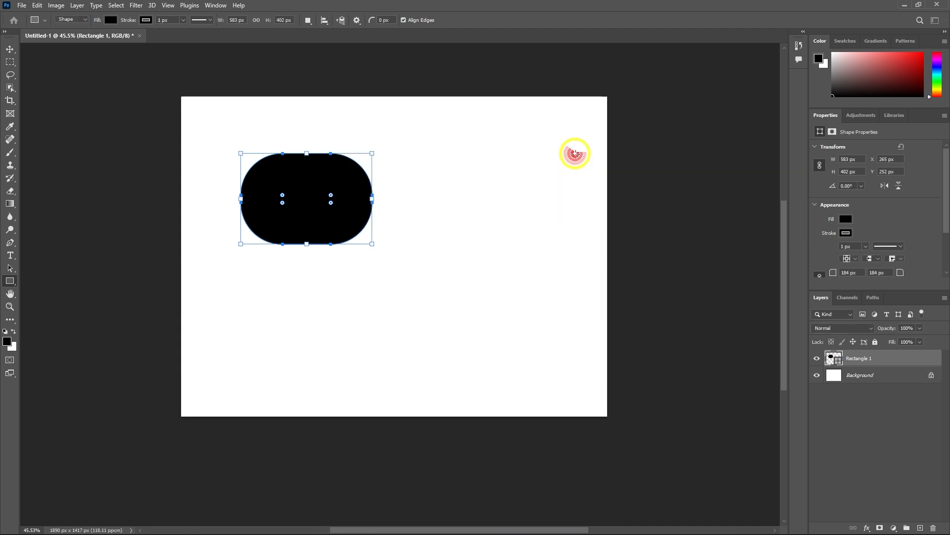
{"action": "left_click", "coordinate": [146, 36]}
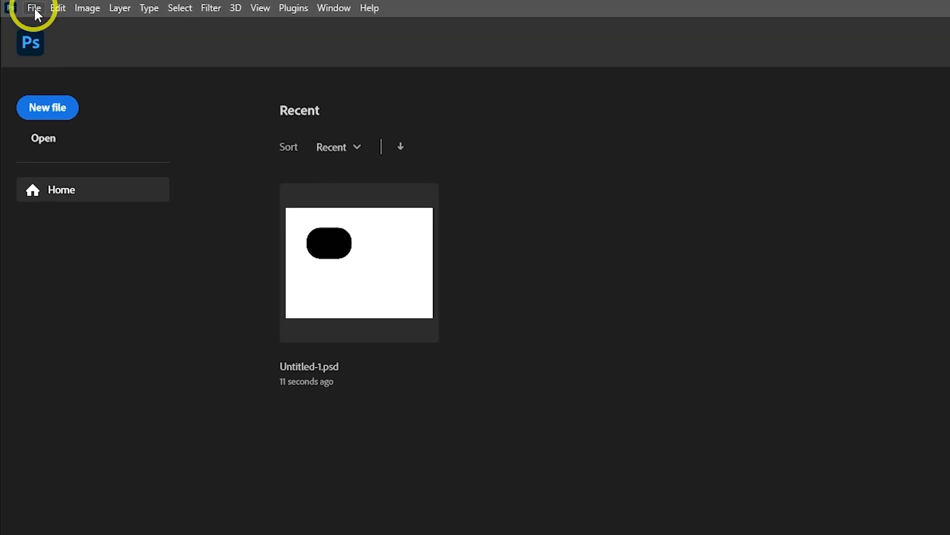
Step: Set the interface color theme to the darkest option in the Interface preferences
{"action": "left_click", "coordinate": [54, 8]}
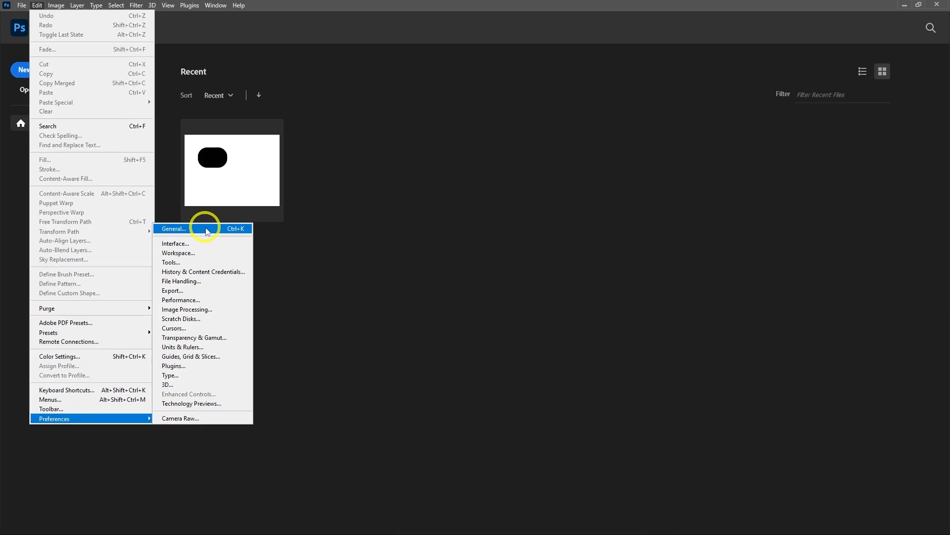
{"action": "left_click", "coordinate": [207, 230]}
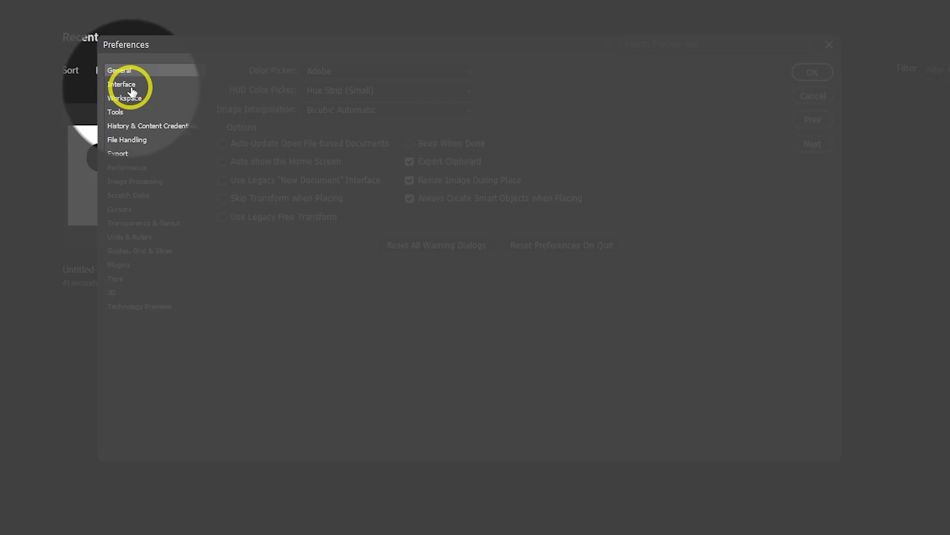
{"action": "left_click", "coordinate": [131, 88]}
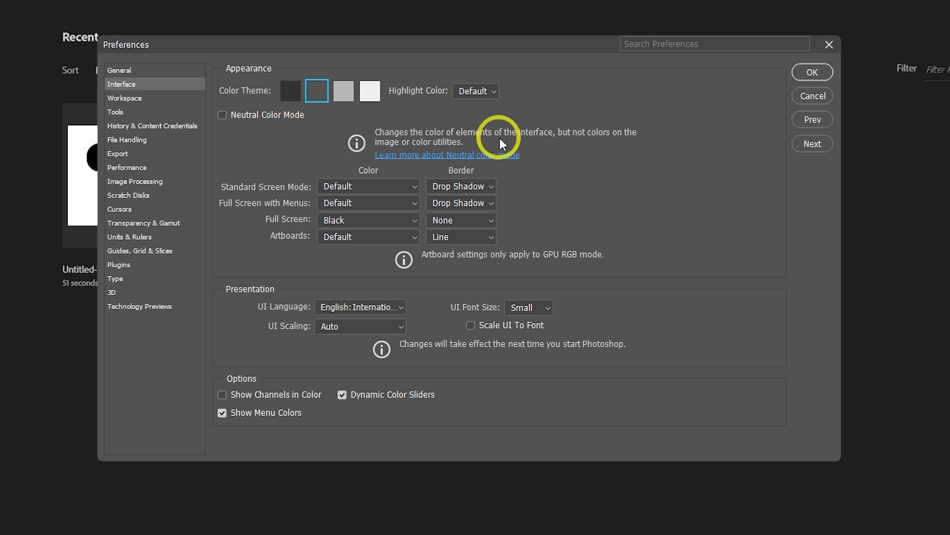
{"action": "left_click", "coordinate": [290, 90]}
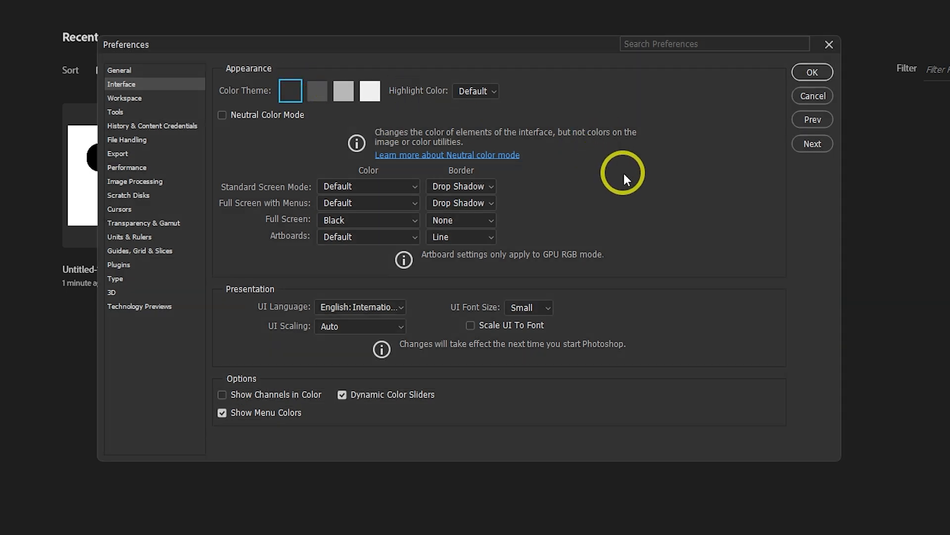
Step: Enable Zoom with Scroll Wheel in the Tools preferences, apply the preferences, and reopen Untitled-1.psd from the recent files
{"action": "left_click", "coordinate": [128, 98]}
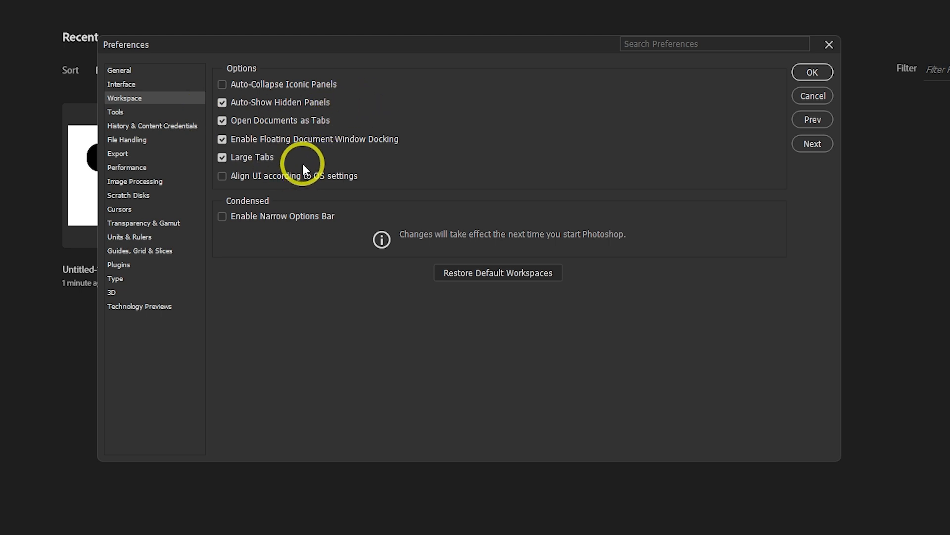
{"action": "left_click", "coordinate": [119, 112]}
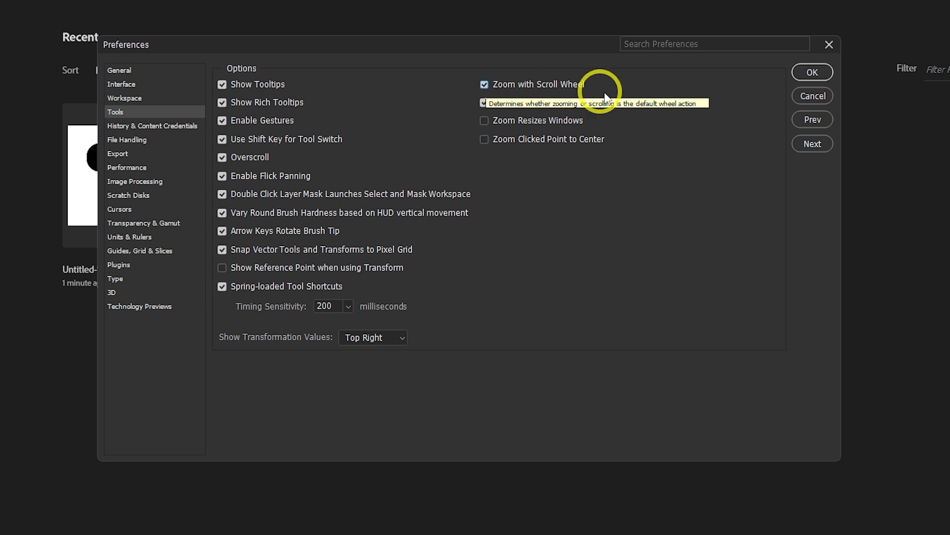
{"action": "left_click", "coordinate": [813, 73]}
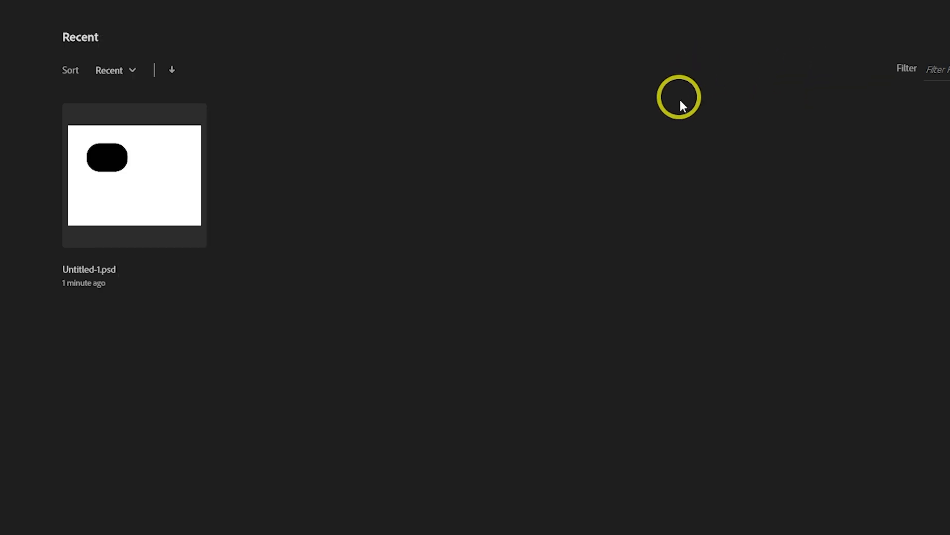
{"action": "left_click", "coordinate": [154, 173]}
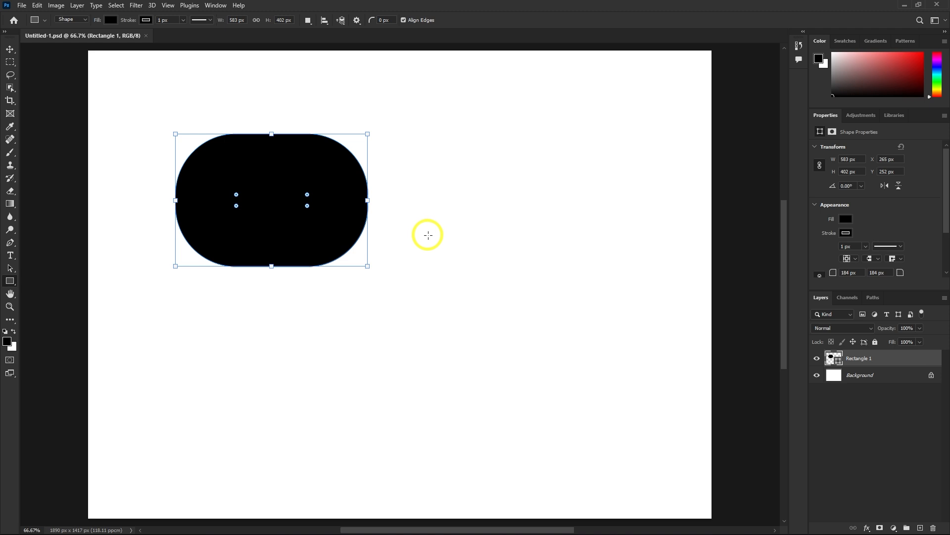
Step: Turn off Save As to Original Folder and Save in Background in the File Handling preferences
{"action": "scroll", "coordinate": [428, 237], "scroll_direction": "down", "scroll_amount": 5}
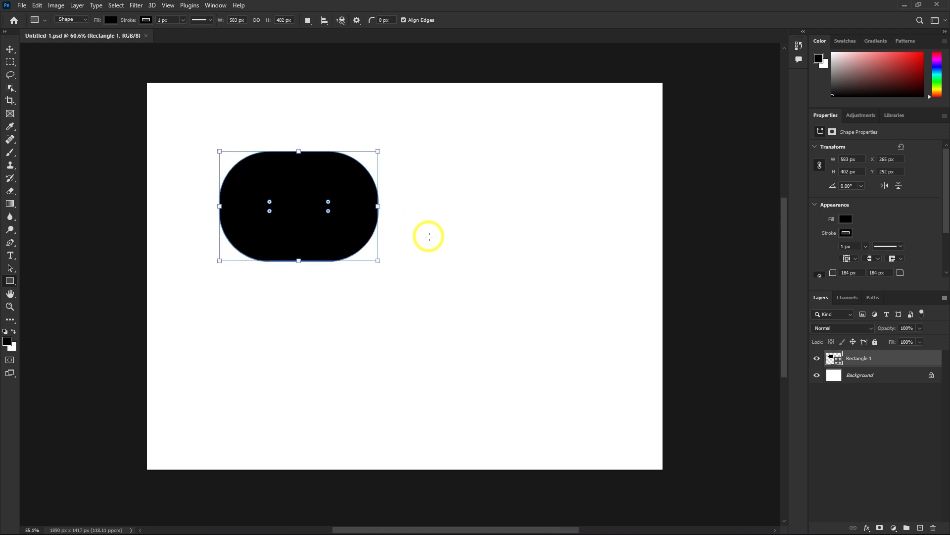
{"action": "scroll", "coordinate": [430, 236], "scroll_direction": "up", "scroll_amount": 3}
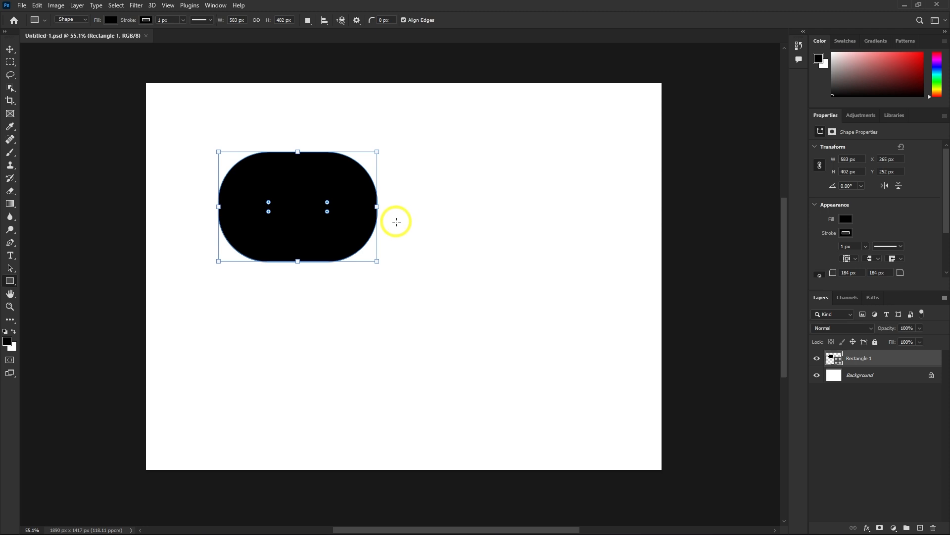
{"action": "key", "text": "ctrl+k"}
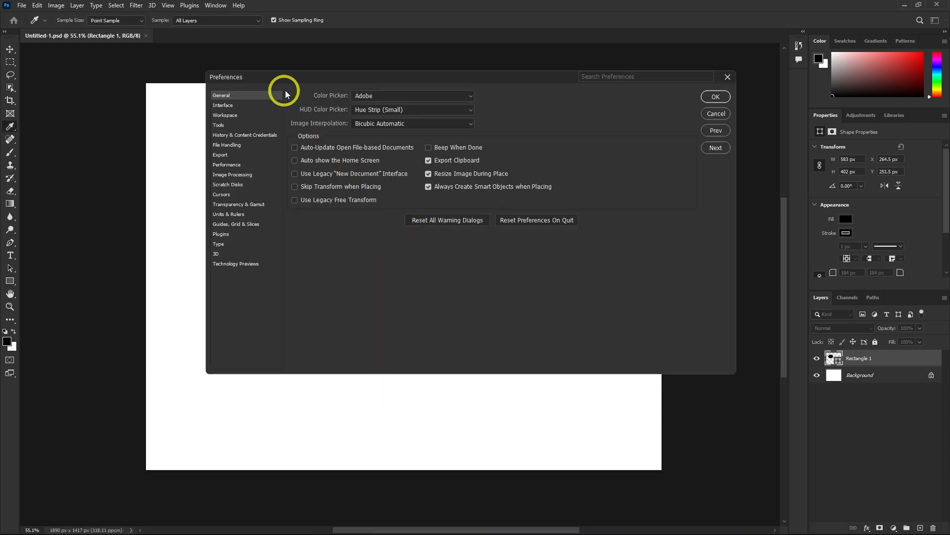
{"action": "left_click_drag", "start_coordinate": [297, 76], "coordinate": [283, 79]}
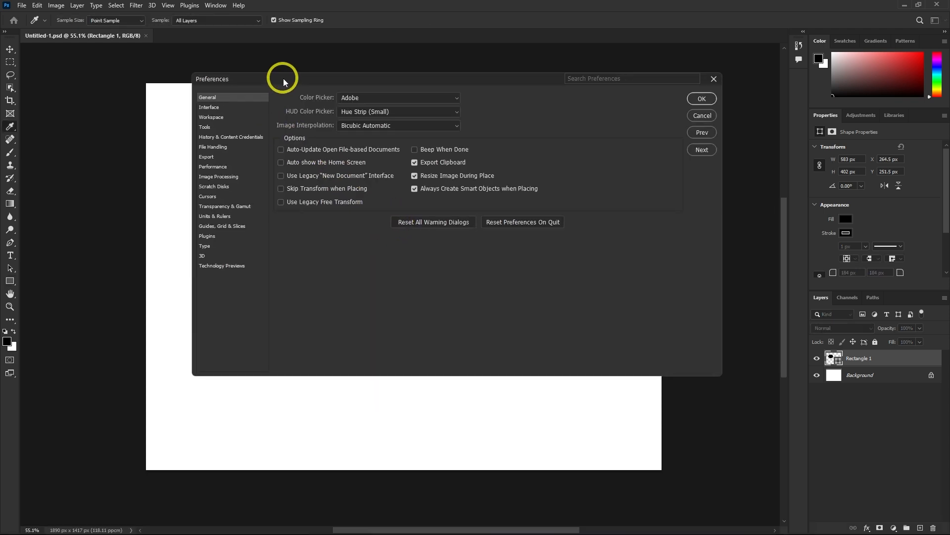
{"action": "left_click", "coordinate": [212, 129]}
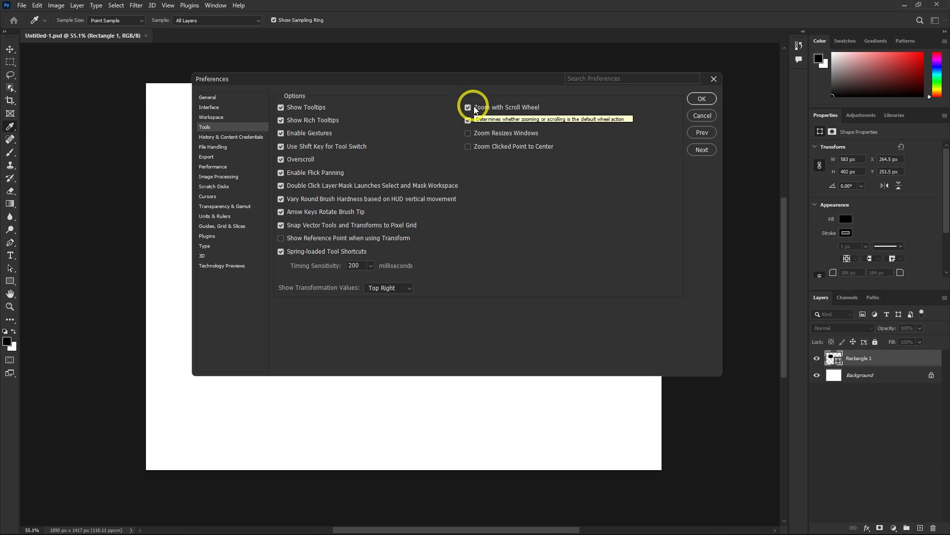
{"action": "left_click", "coordinate": [223, 138]}
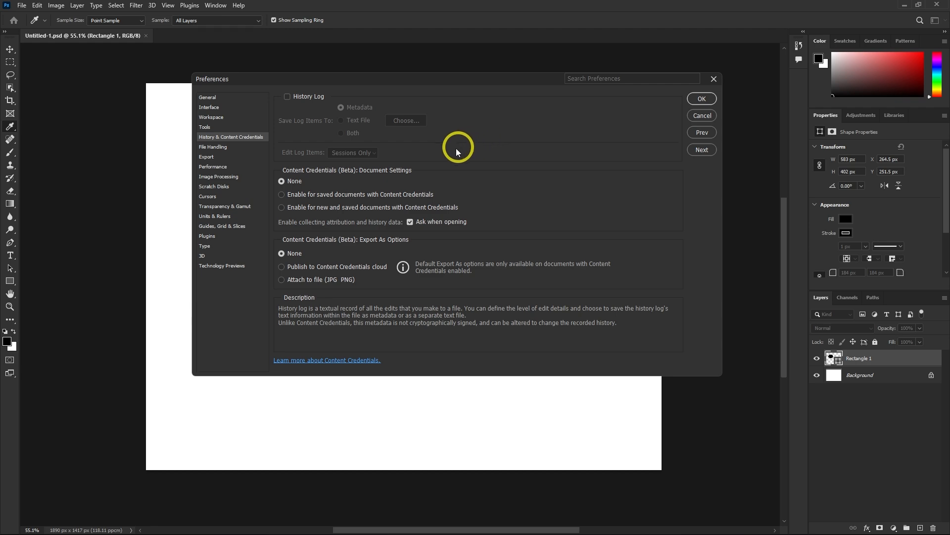
{"action": "left_click", "coordinate": [213, 148]}
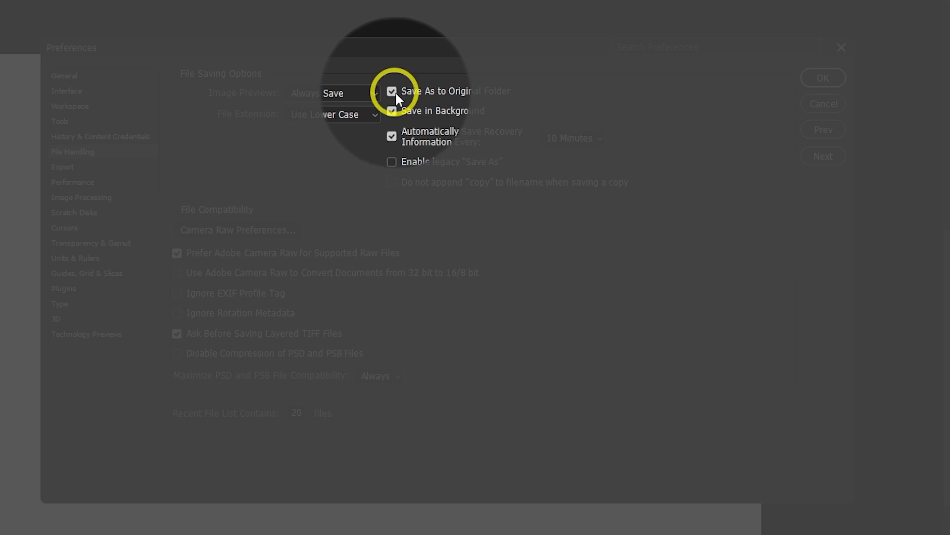
{"action": "left_click", "coordinate": [393, 108]}
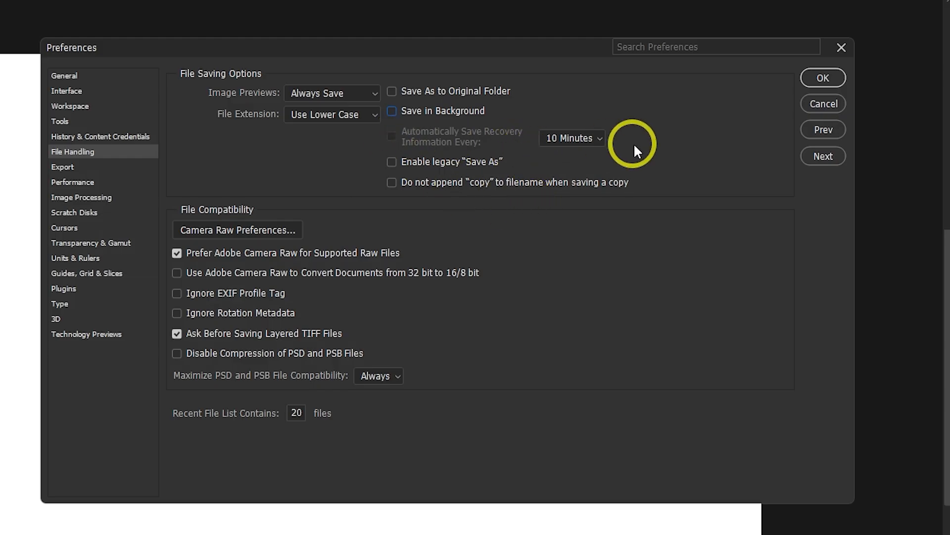
Step: Set the Quick Export format to JPG with quality 7 in the Export preferences
{"action": "left_click", "coordinate": [62, 167]}
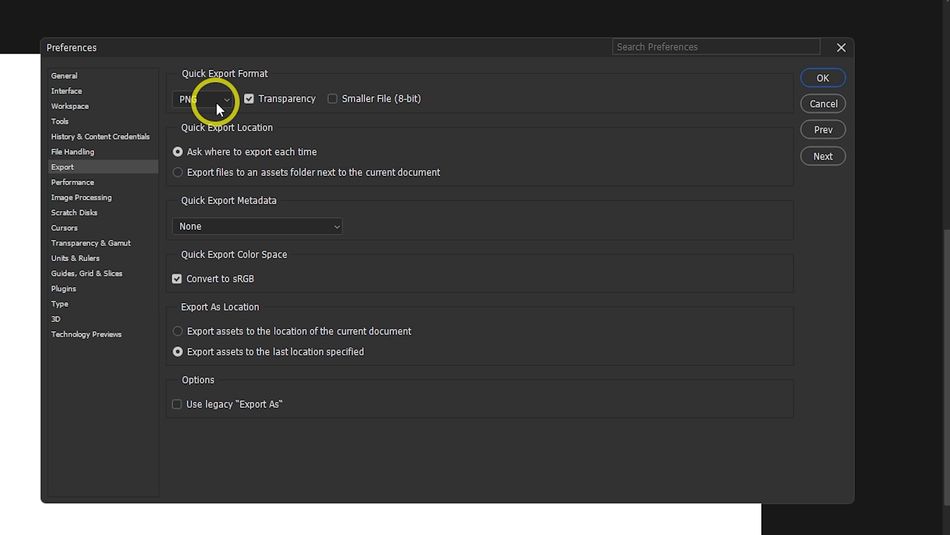
{"action": "left_click", "coordinate": [216, 104]}
{"action": "left_click", "coordinate": [197, 130]}
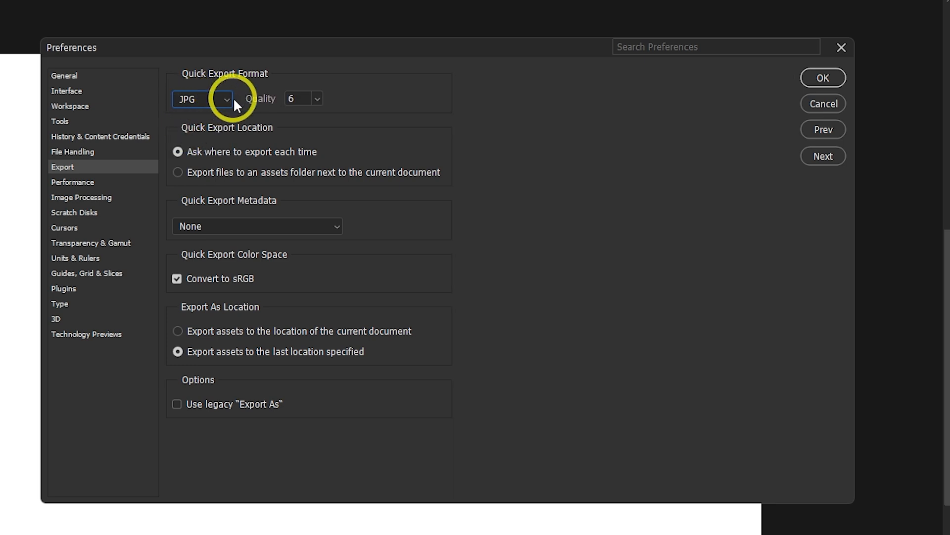
{"action": "left_click", "coordinate": [317, 99]}
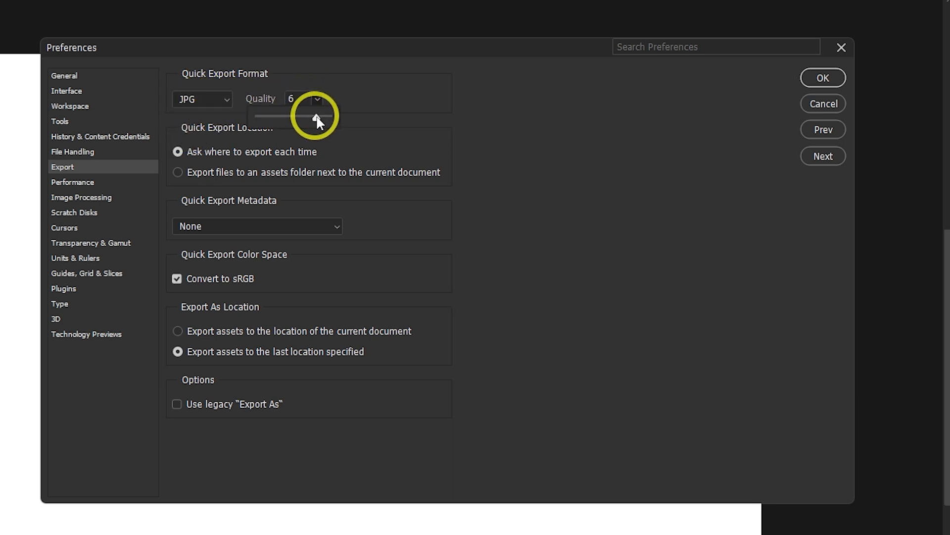
{"action": "left_click_drag", "start_coordinate": [316, 119], "coordinate": [347, 119]}
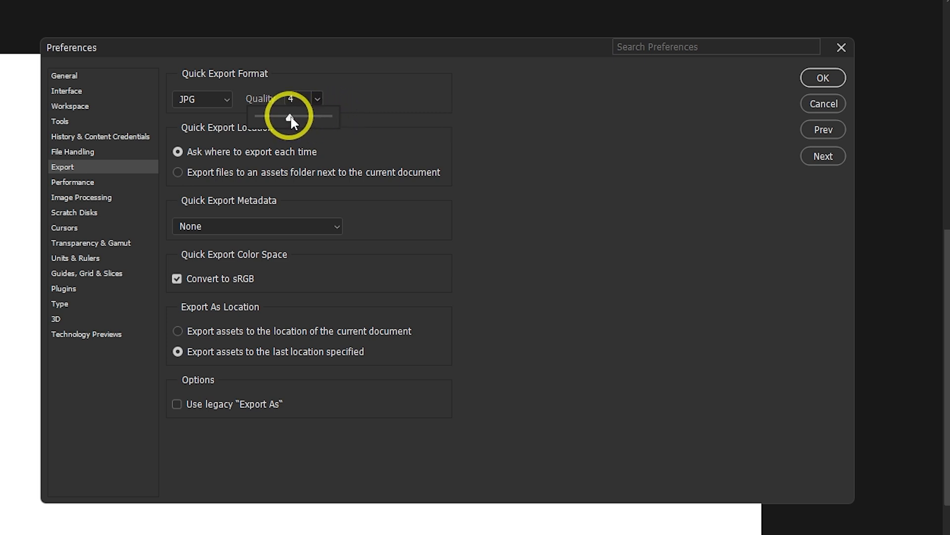
{"action": "left_click", "coordinate": [426, 100]}
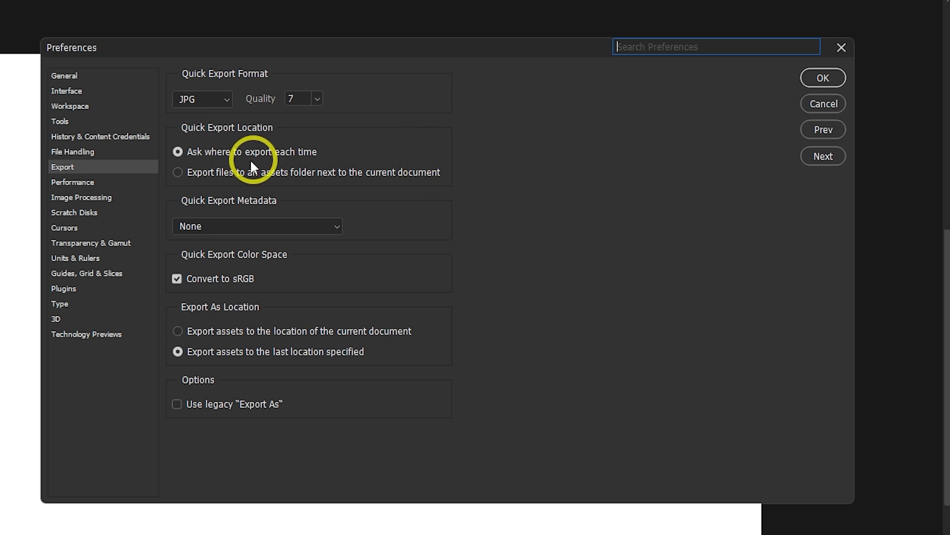
Step: Set the memory Photoshop may use to 2769 MB (72%) in the Performance preferences
{"action": "left_click", "coordinate": [69, 182]}
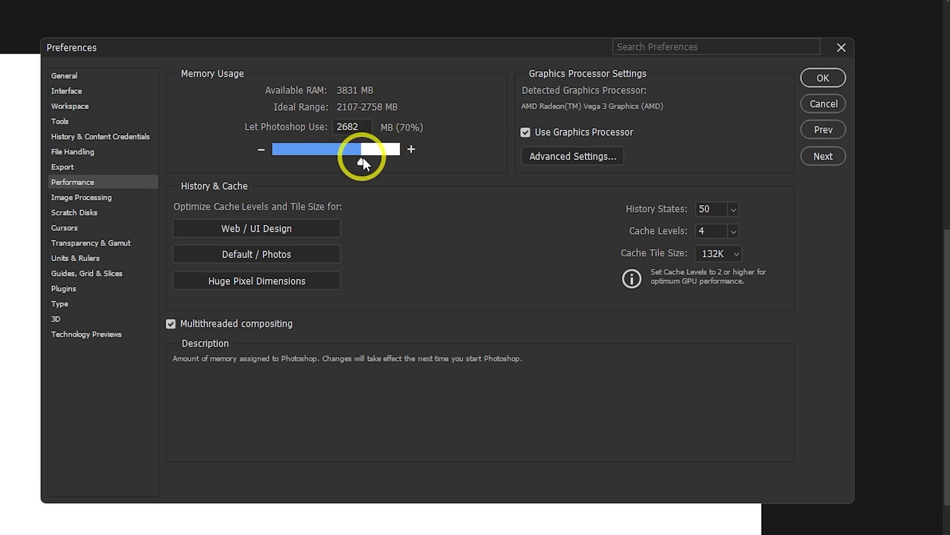
{"action": "left_click_drag", "start_coordinate": [364, 156], "coordinate": [382, 166]}
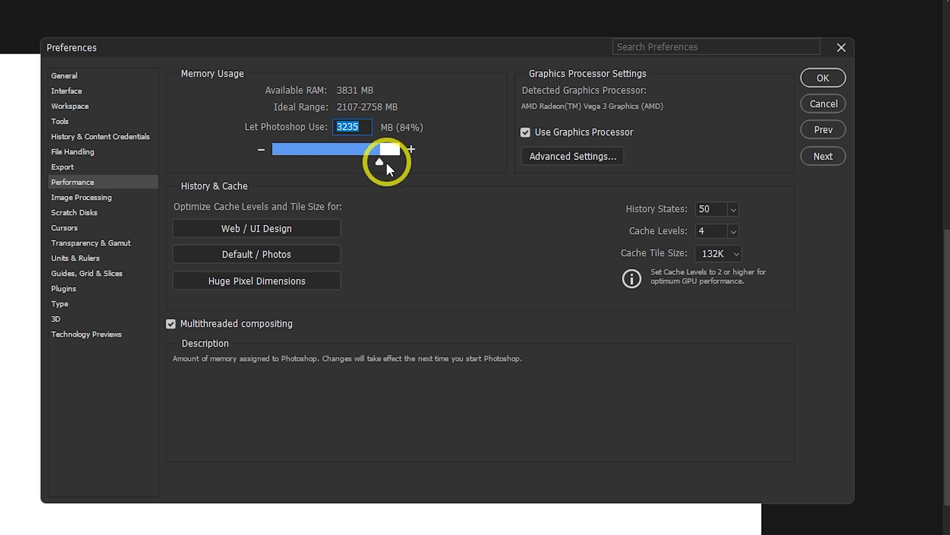
{"action": "left_click_drag", "start_coordinate": [380, 159], "coordinate": [342, 160]}
{"action": "left_click", "coordinate": [411, 149]}
{"action": "left_click", "coordinate": [412, 149]}
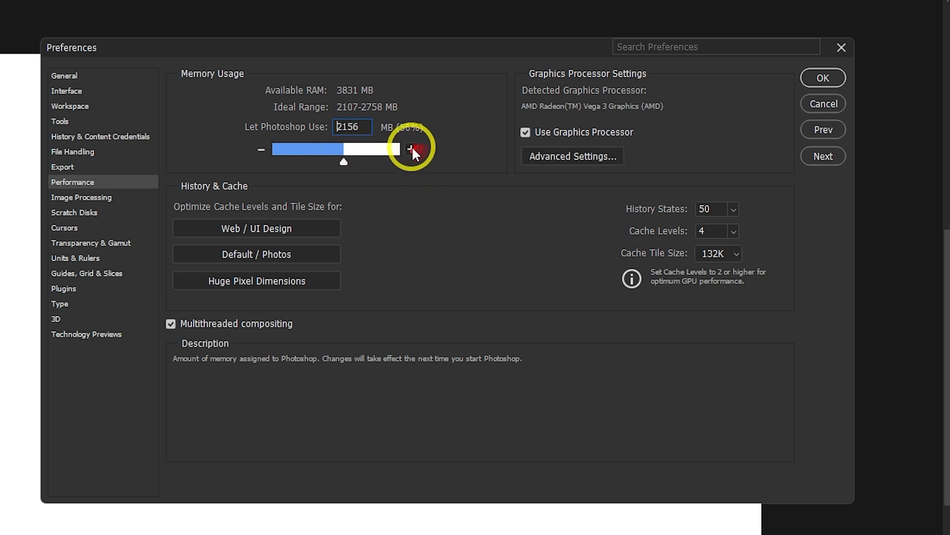
{"action": "left_click", "coordinate": [412, 149]}
{"action": "left_click", "coordinate": [411, 149]}
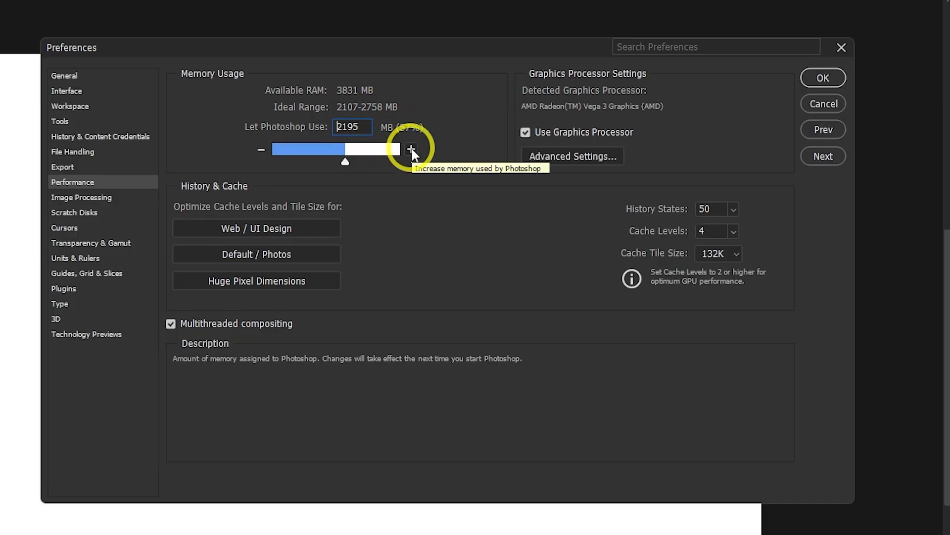
{"action": "left_click", "coordinate": [410, 149]}
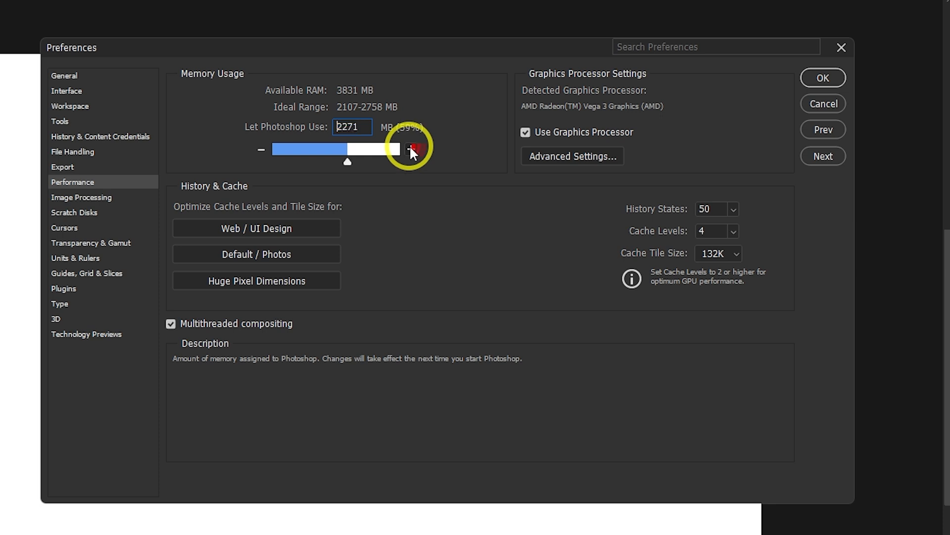
{"action": "left_click", "coordinate": [411, 149]}
{"action": "left_click", "coordinate": [411, 149]}
{"action": "left_click", "coordinate": [411, 149]}
{"action": "left_click", "coordinate": [411, 149]}
{"action": "left_click", "coordinate": [411, 149]}
{"action": "left_click", "coordinate": [411, 149]}
{"action": "left_click", "coordinate": [411, 149]}
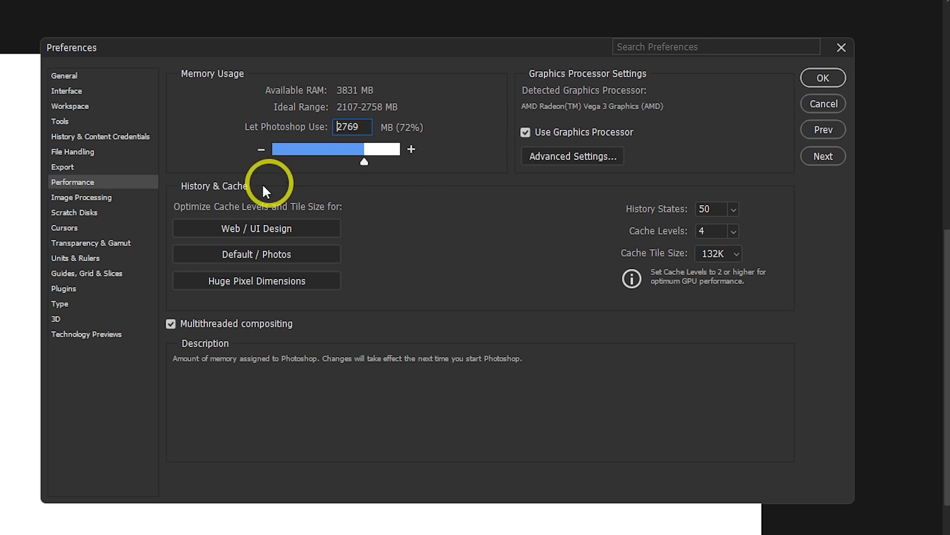
Step: Set the canvas guide color to Light Red in the Guides, Grid & Slices preferences
{"action": "left_click", "coordinate": [104, 198]}
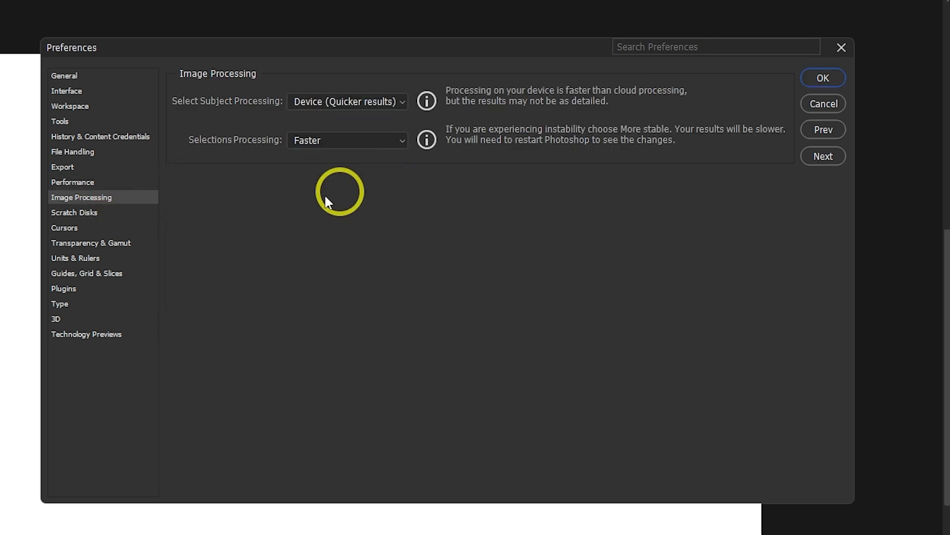
{"action": "left_click", "coordinate": [85, 211]}
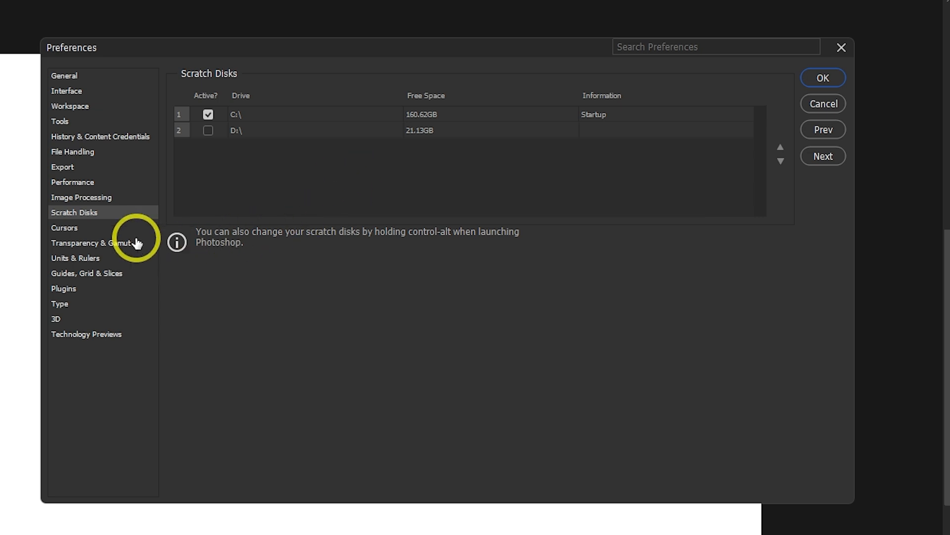
{"action": "left_click", "coordinate": [92, 227]}
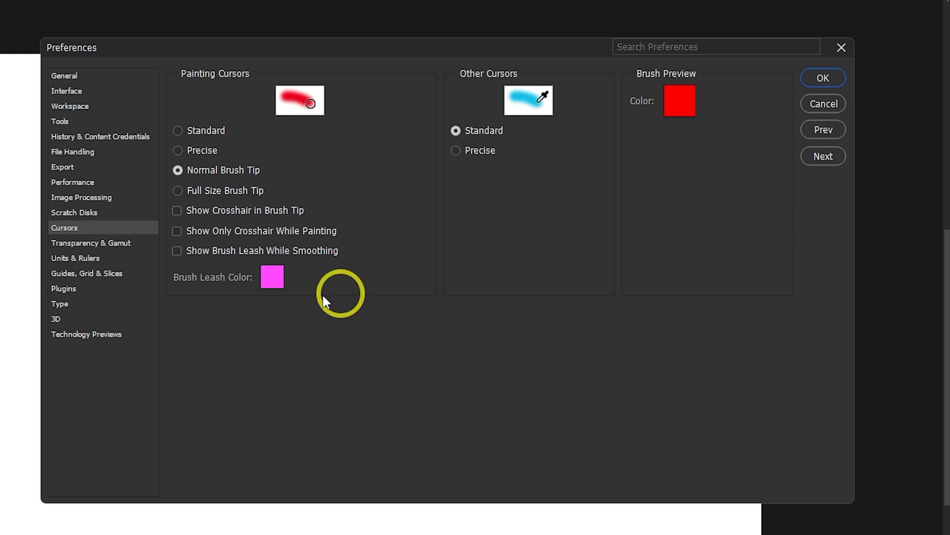
{"action": "left_click", "coordinate": [99, 243]}
{"action": "left_click", "coordinate": [92, 272]}
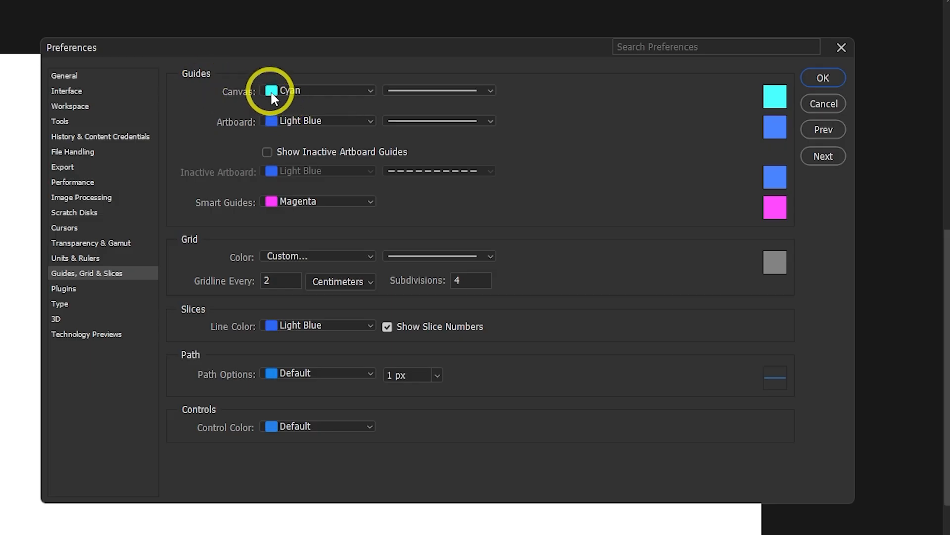
{"action": "left_click", "coordinate": [280, 90]}
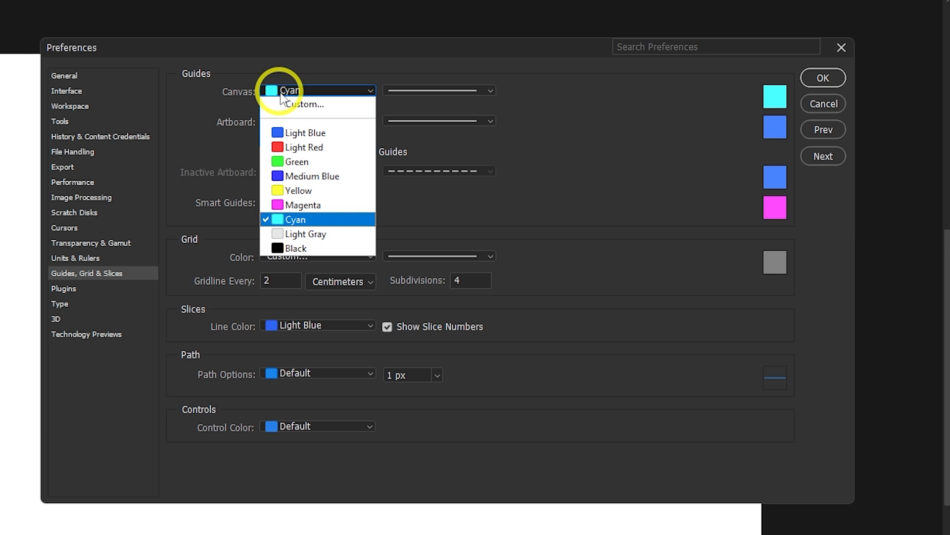
{"action": "left_click", "coordinate": [301, 145]}
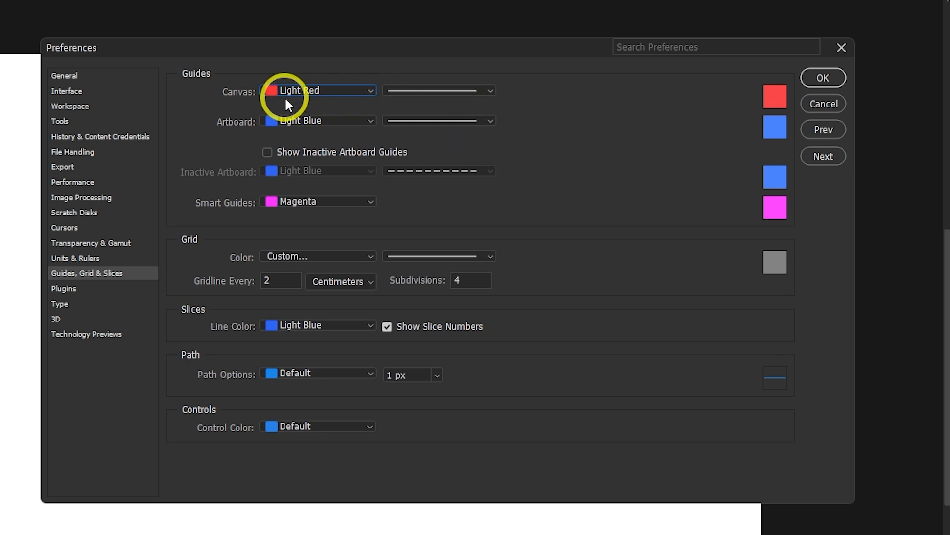
Step: Review the Plugins, Type, 3D and Technology Previews preferences, and apply all changed preferences
{"action": "left_click", "coordinate": [84, 294]}
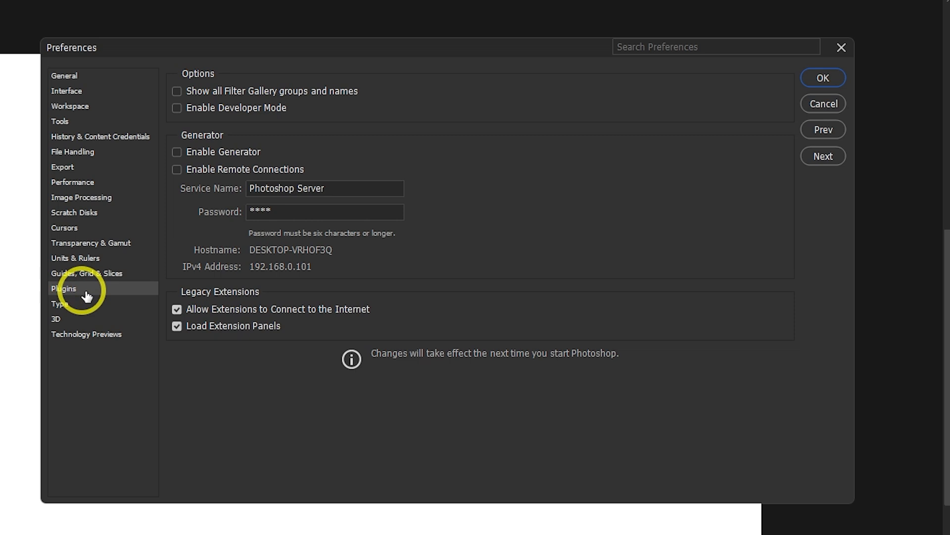
{"action": "left_click", "coordinate": [59, 304]}
{"action": "left_click", "coordinate": [56, 319]}
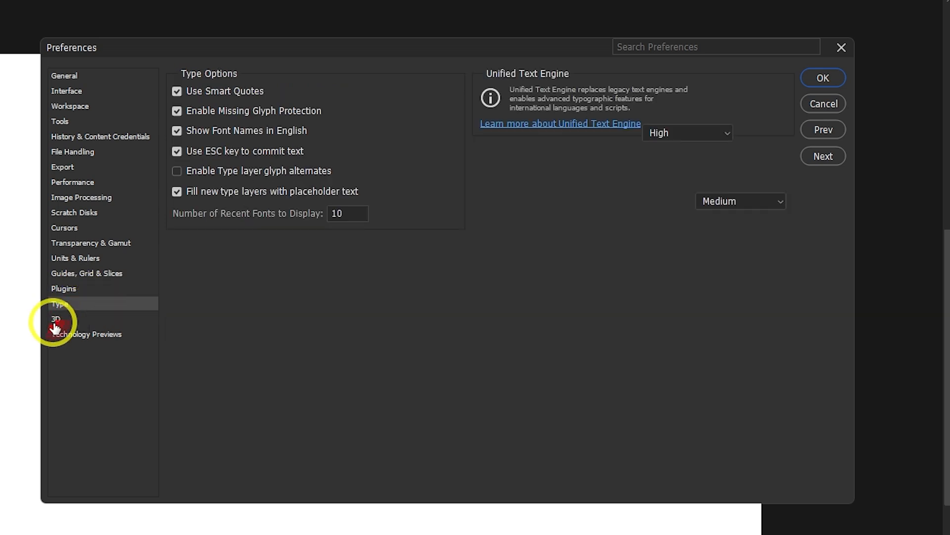
{"action": "left_click", "coordinate": [74, 340]}
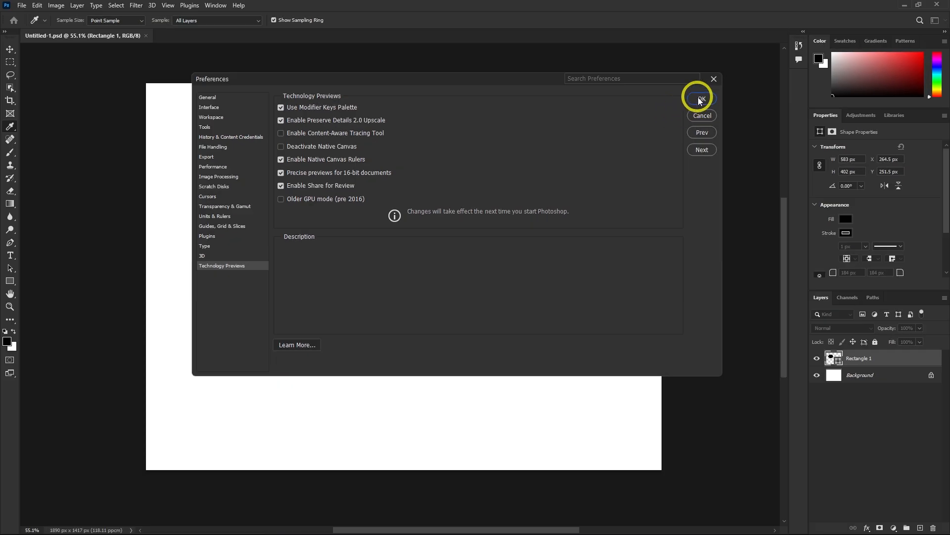
{"action": "left_click", "coordinate": [748, 91]}
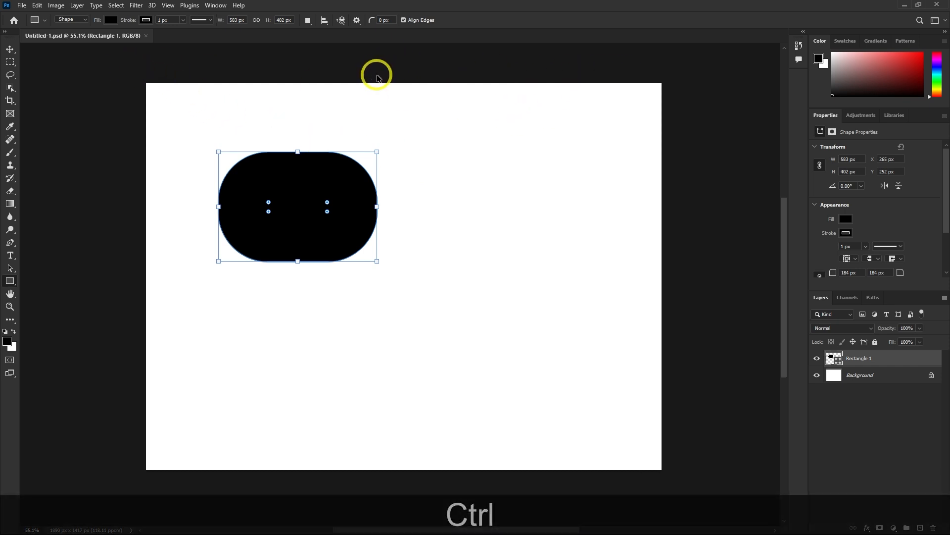
Step: Save the rounded rectangle document and quit Photoshop
{"action": "key", "text": "ctrl+s"}
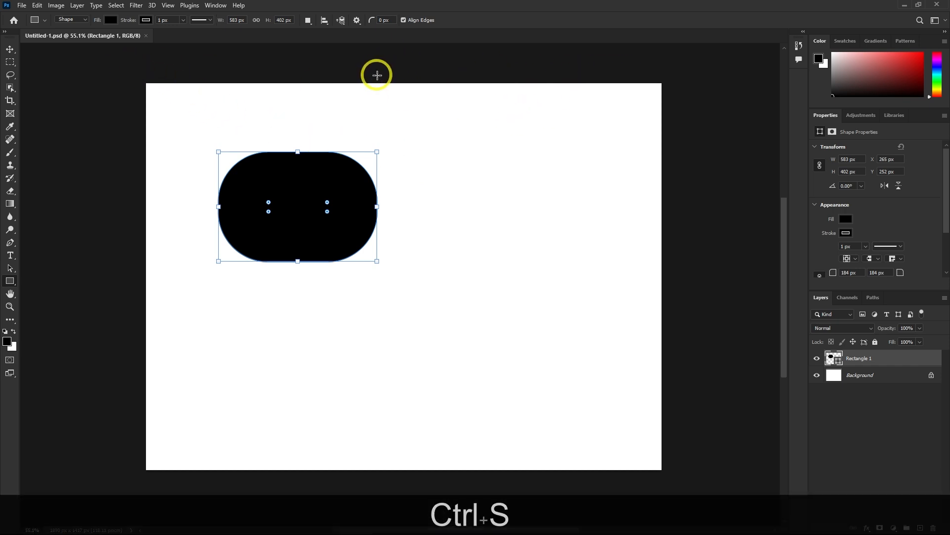
{"action": "left_click", "coordinate": [936, 5]}
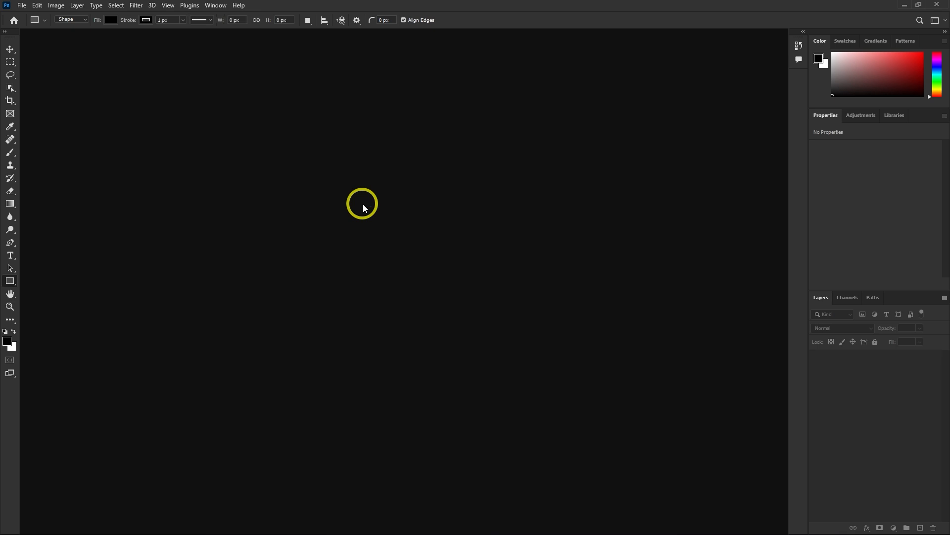
Step: Create a new 1890 by 1417 px RGB document at 118.11 pixels per centimeter with a white background
{"action": "left_click", "coordinate": [23, 6]}
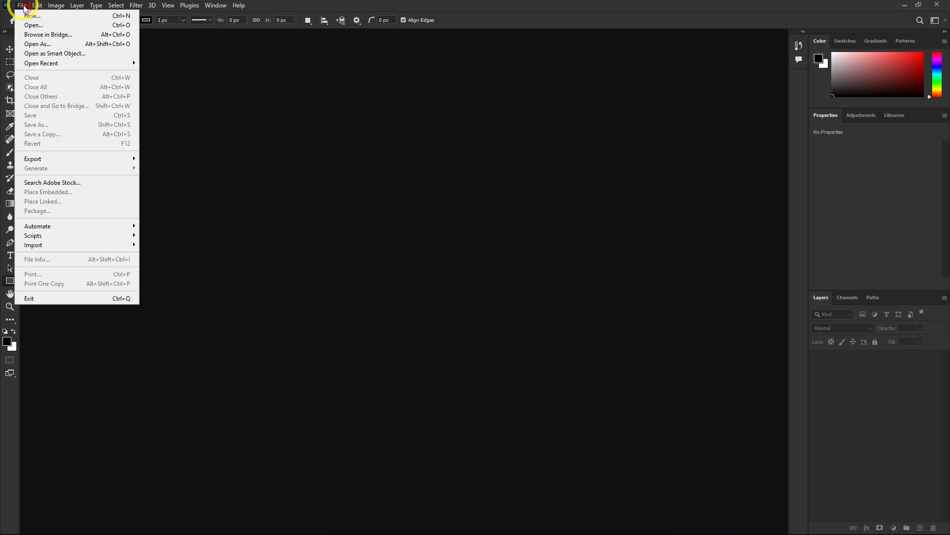
{"action": "left_click", "coordinate": [28, 16]}
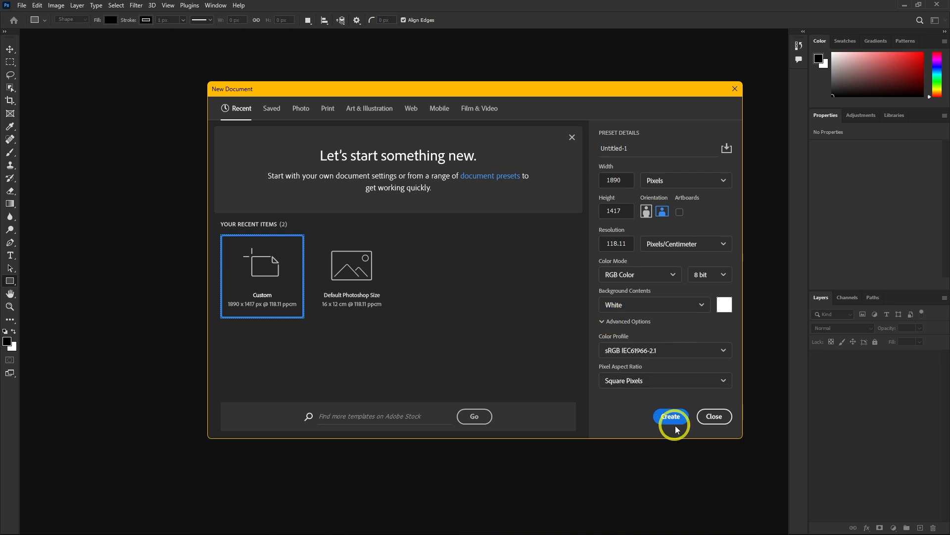
{"action": "left_click", "coordinate": [676, 427]}
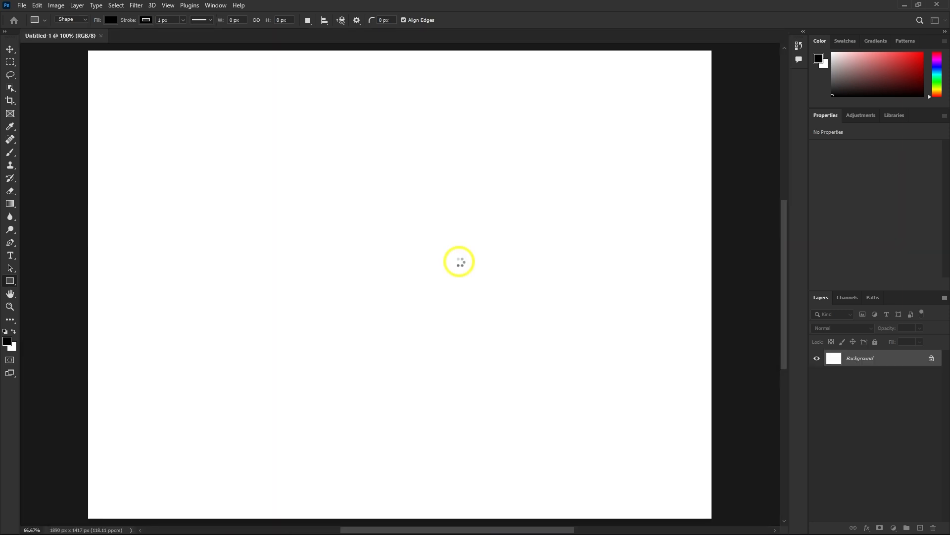